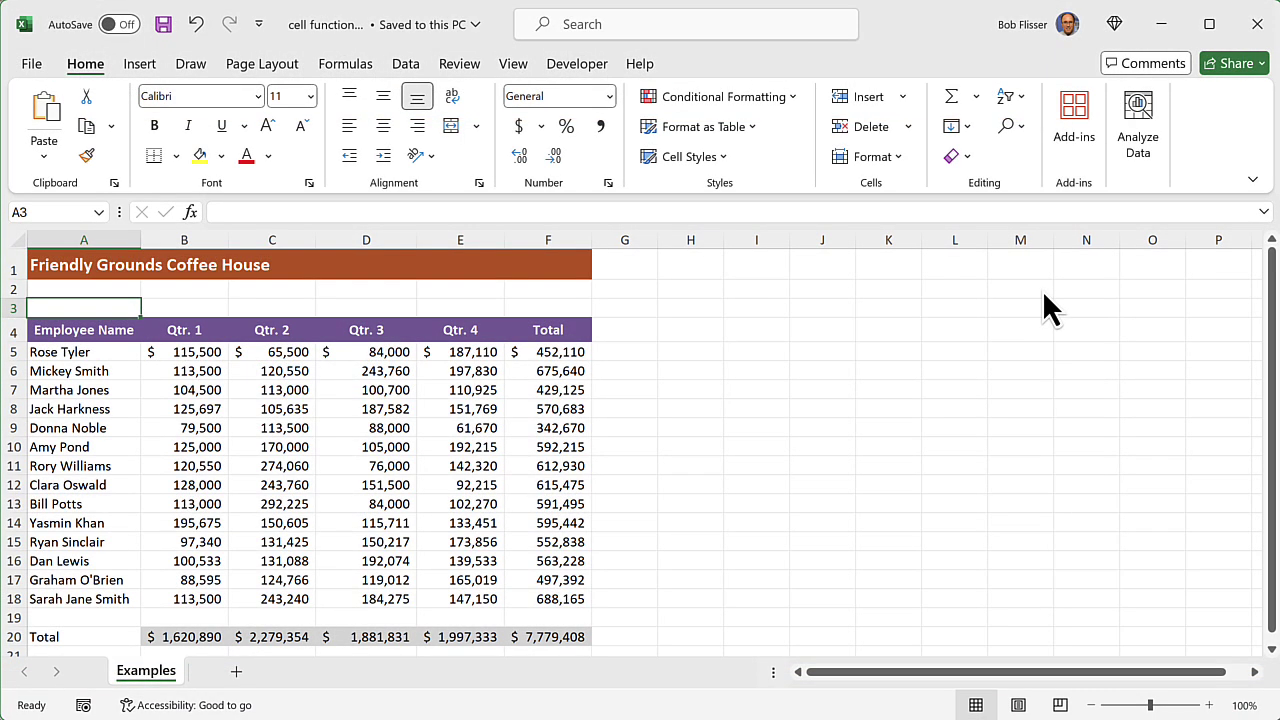
# - Enter the formula =CELL("format",B20) in cell B22, below the Qtr. 1 total
pyautogui.scroll(-1, 983, 428)
pyautogui.scroll(1, 983, 428)
pyautogui.scroll(-1, 983, 428)
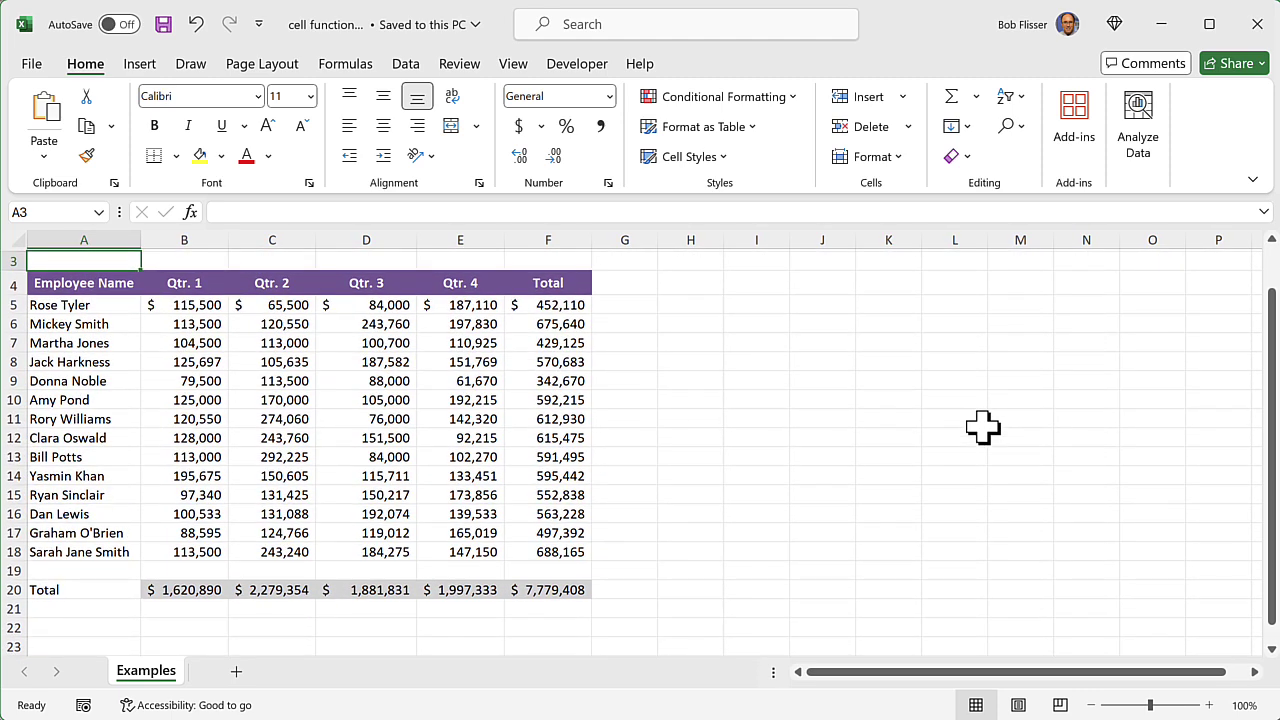
pyautogui.scroll(-1, 983, 428)
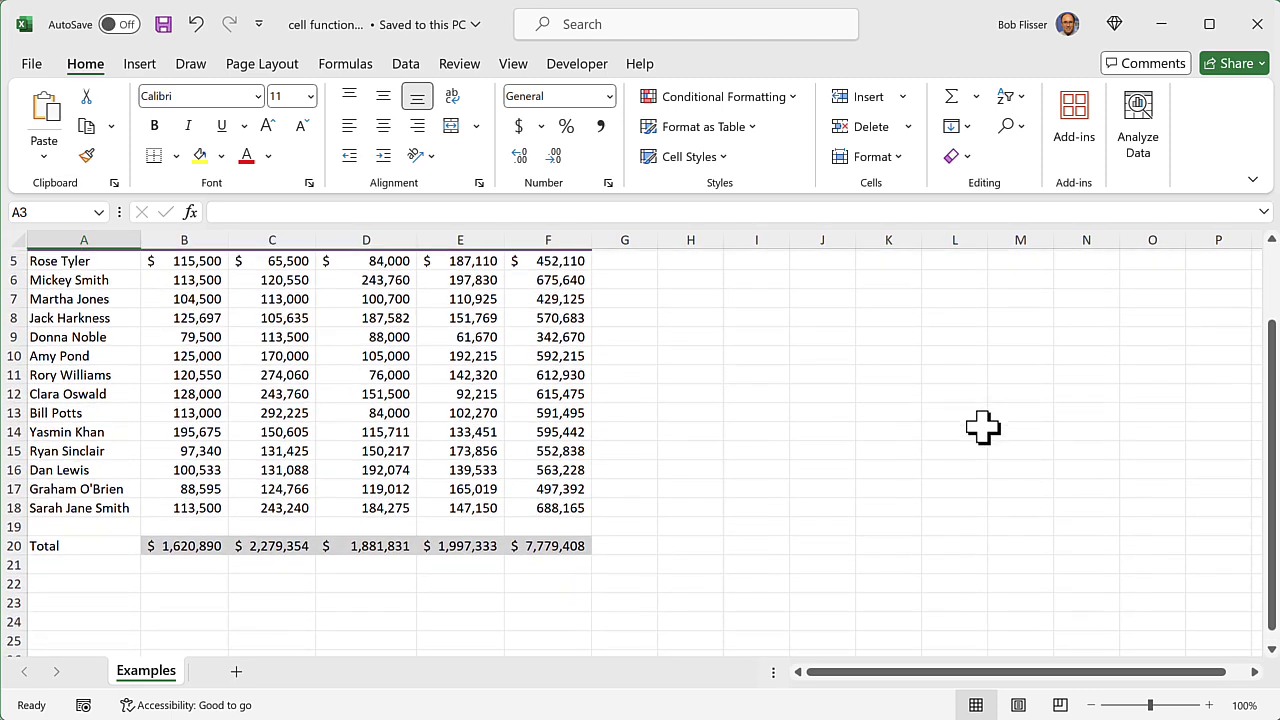
pyautogui.click(197, 571)
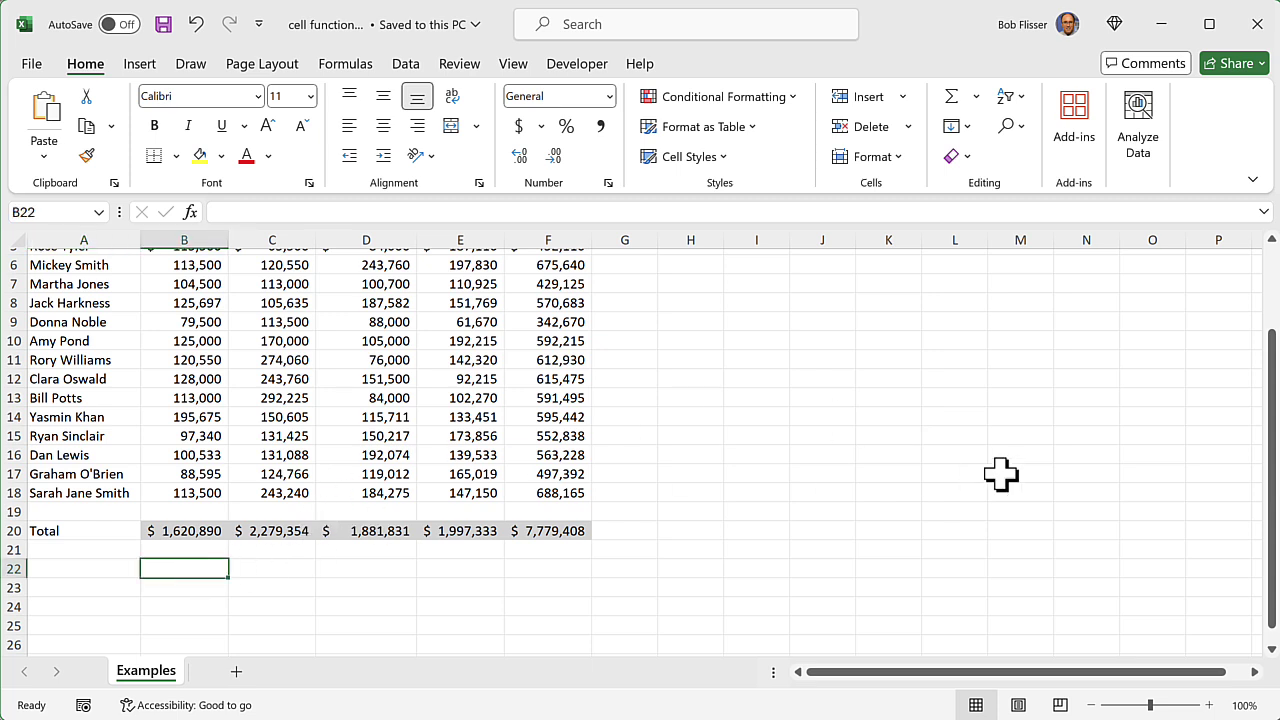
pyautogui.write('=cell')
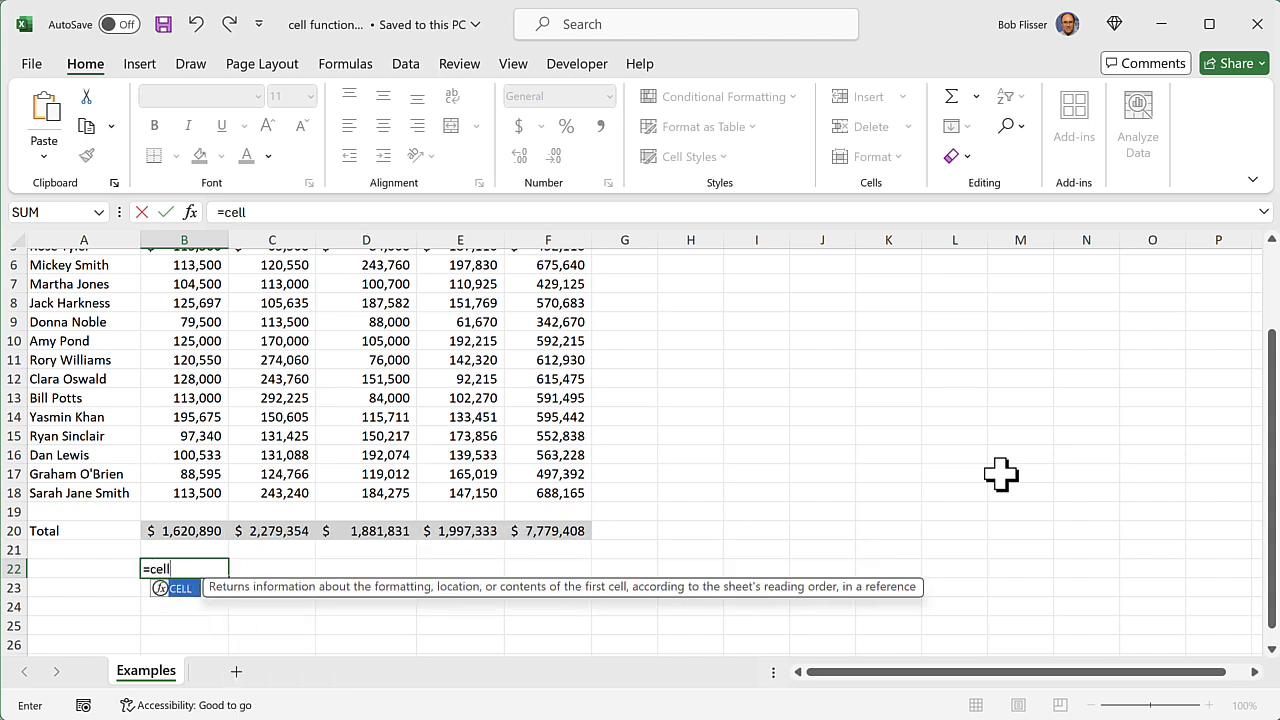
pyautogui.write('(')
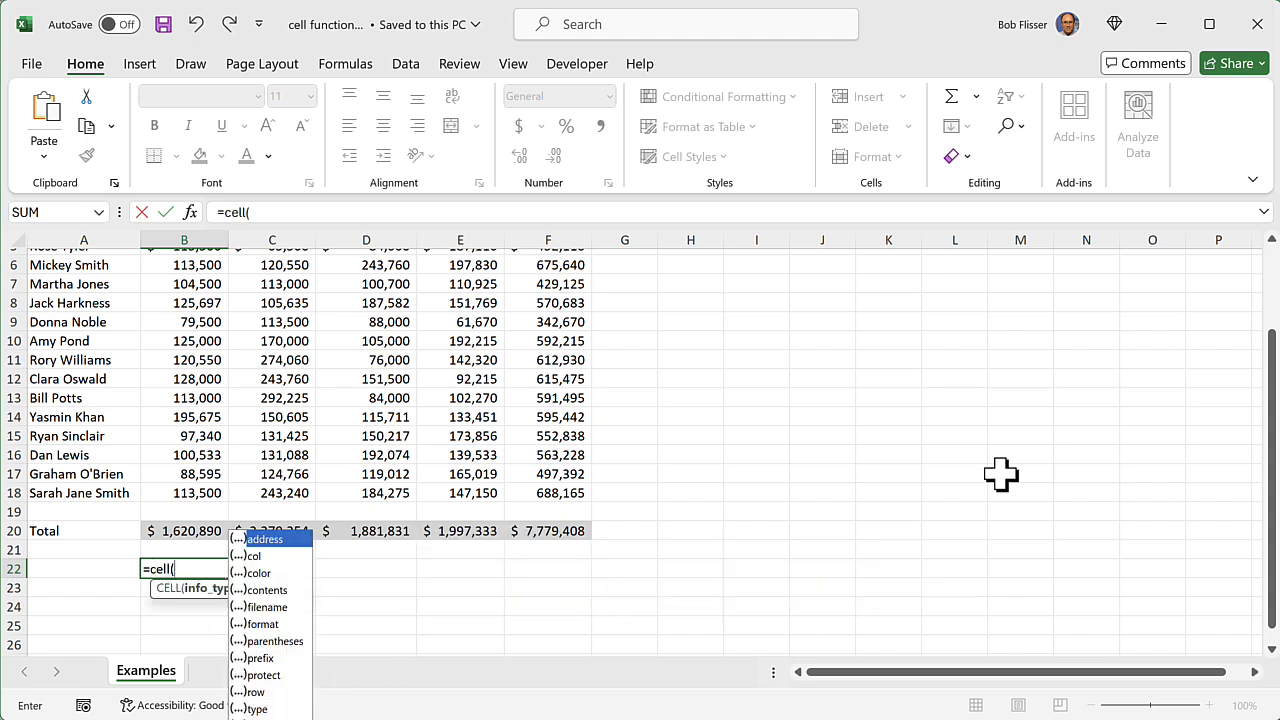
pyautogui.write('"format"')
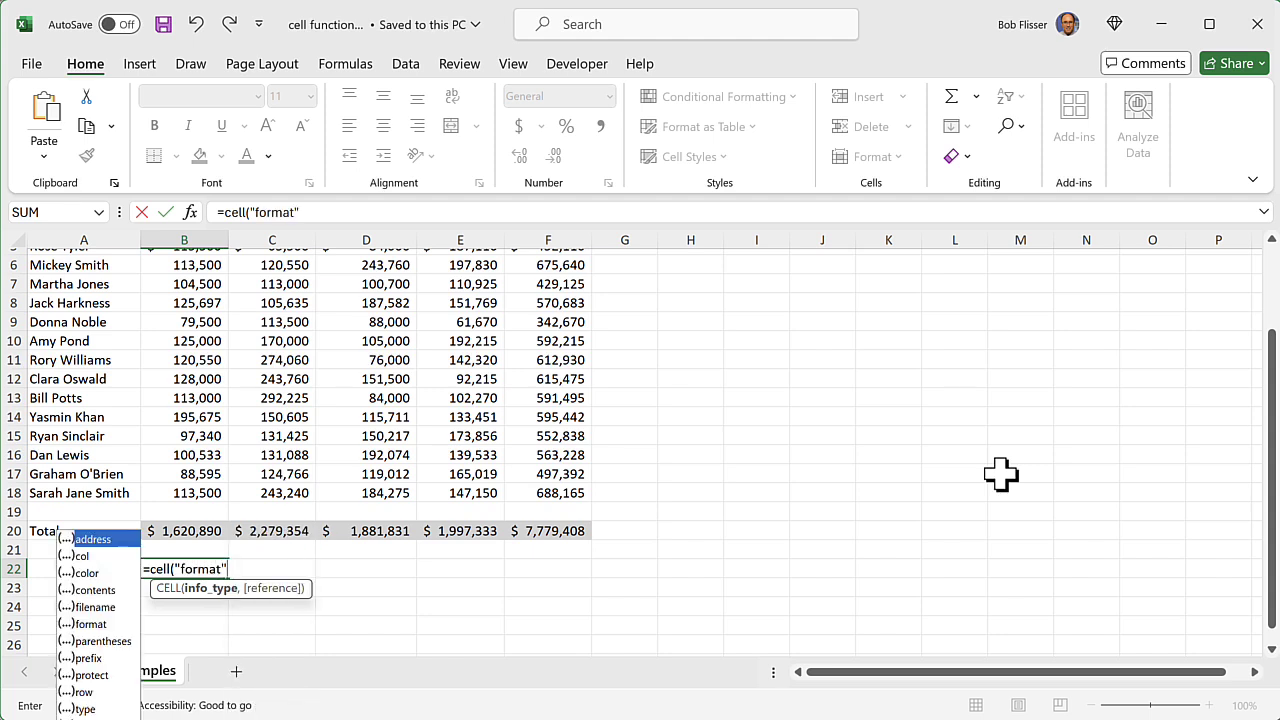
pyautogui.write(',')
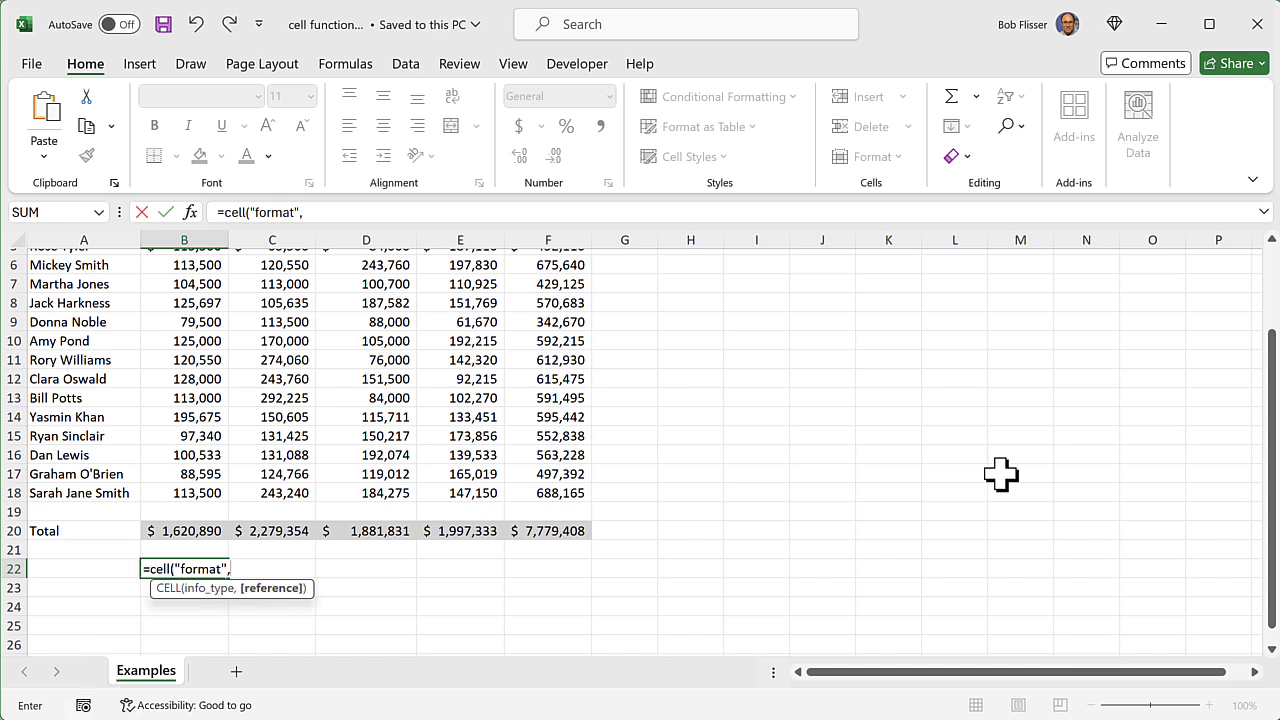
pyautogui.write('B')
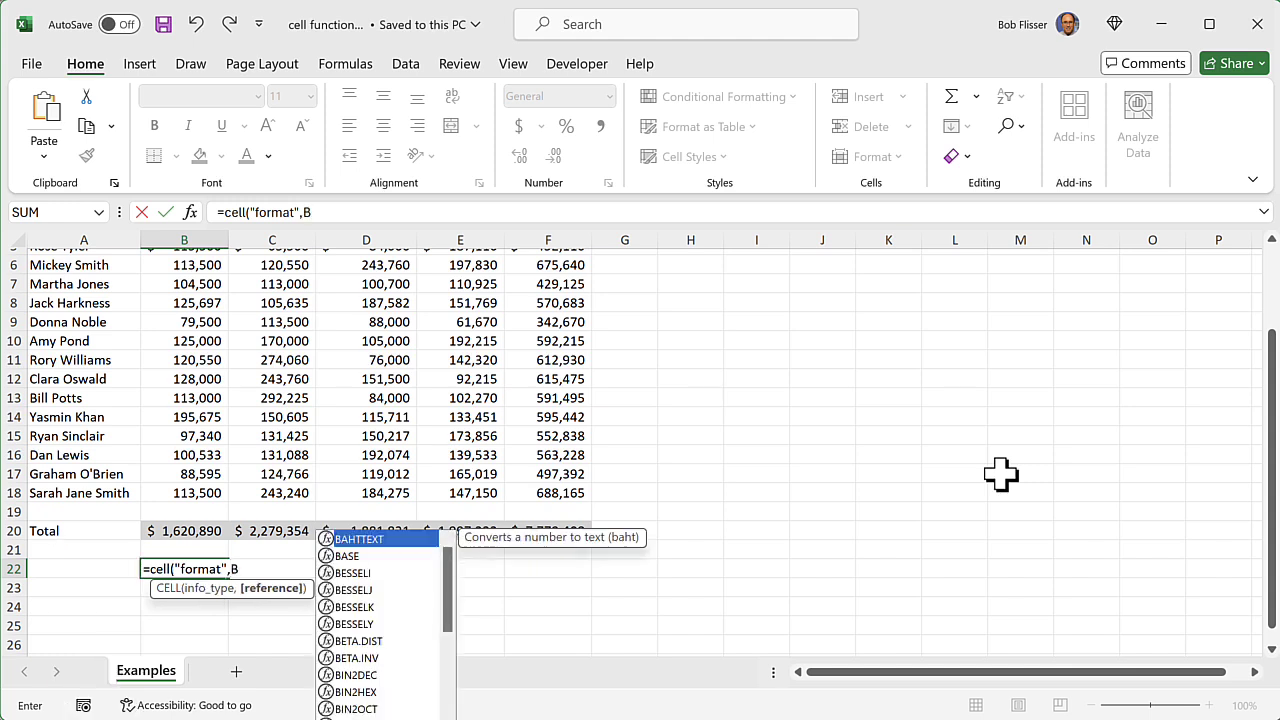
pyautogui.write('20)')
pyautogui.press('Return')
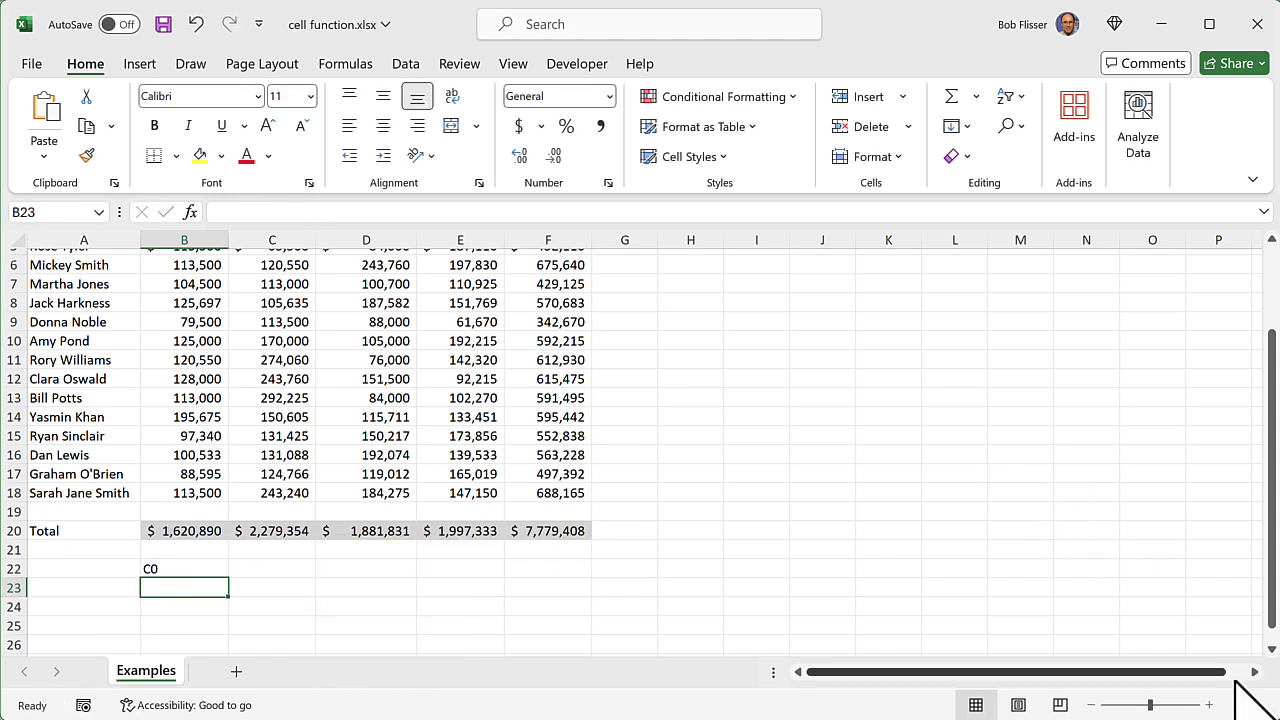
# - Enter a CELL formula in B23 with the info type "filename" and no reference
pyautogui.click(1209, 705)
pyautogui.click(1209, 705)
pyautogui.click(1209, 705)
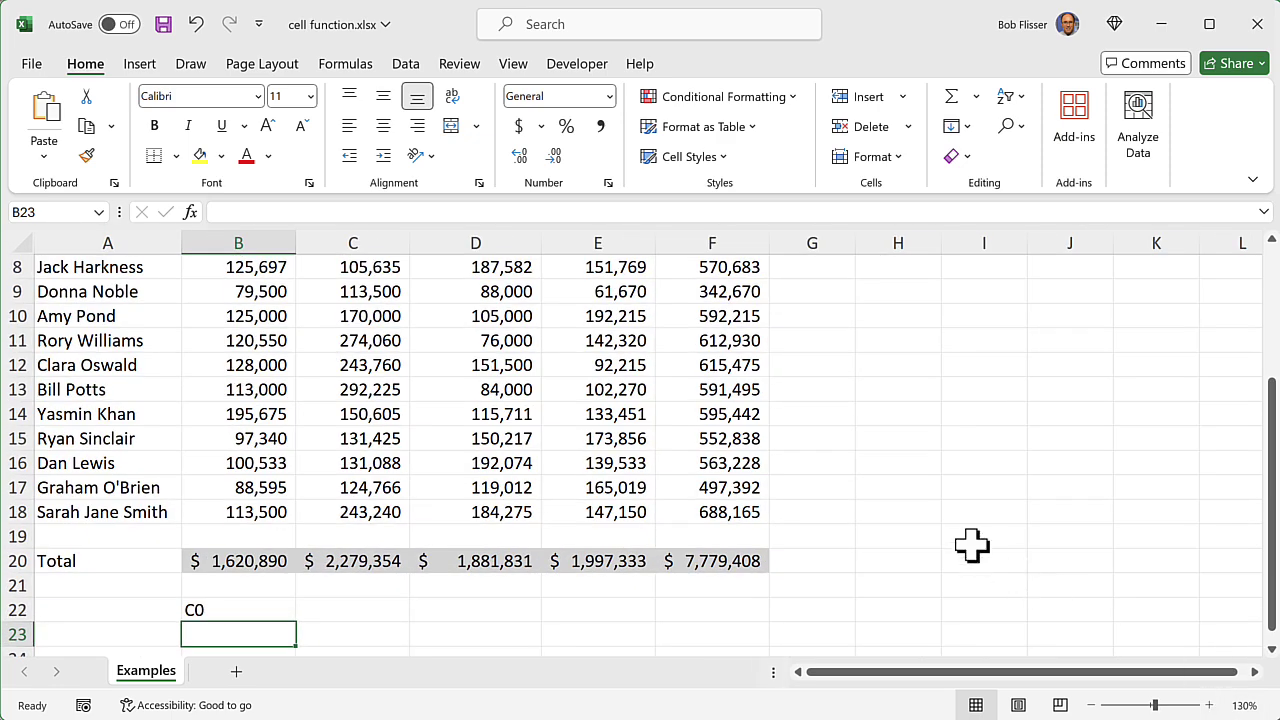
pyautogui.press('Up')
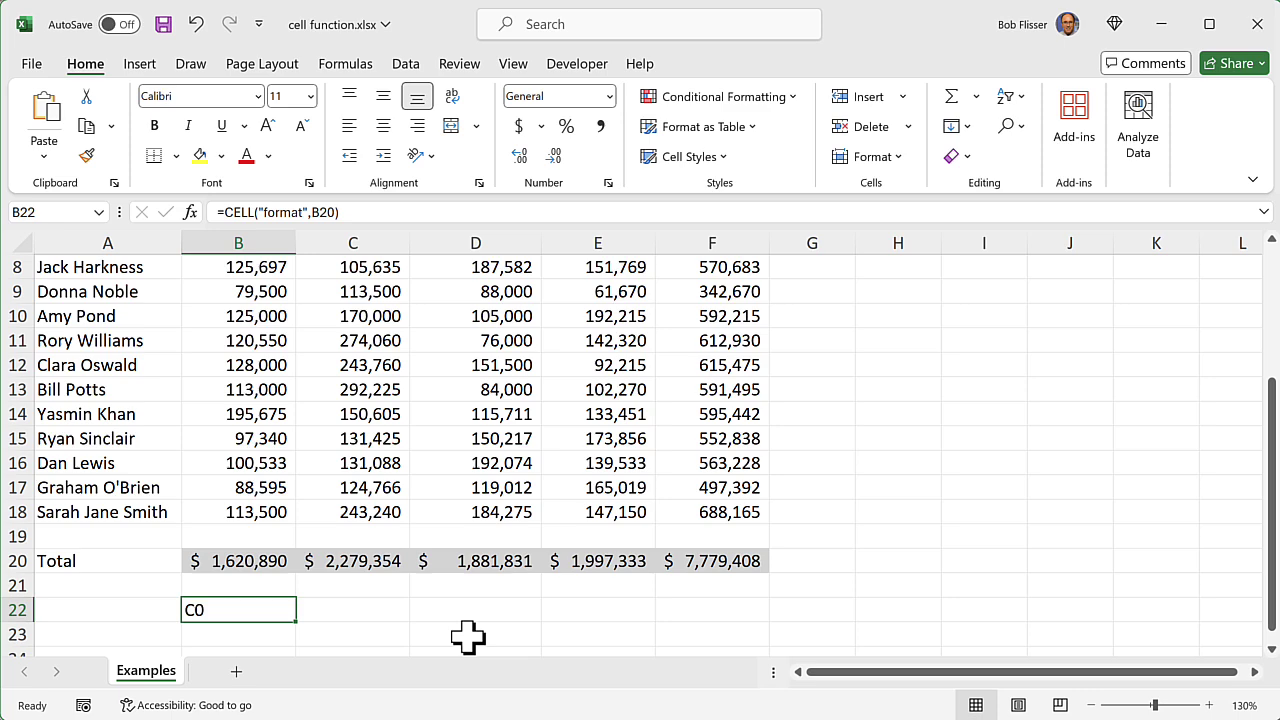
pyautogui.scroll(-2, 467, 636)
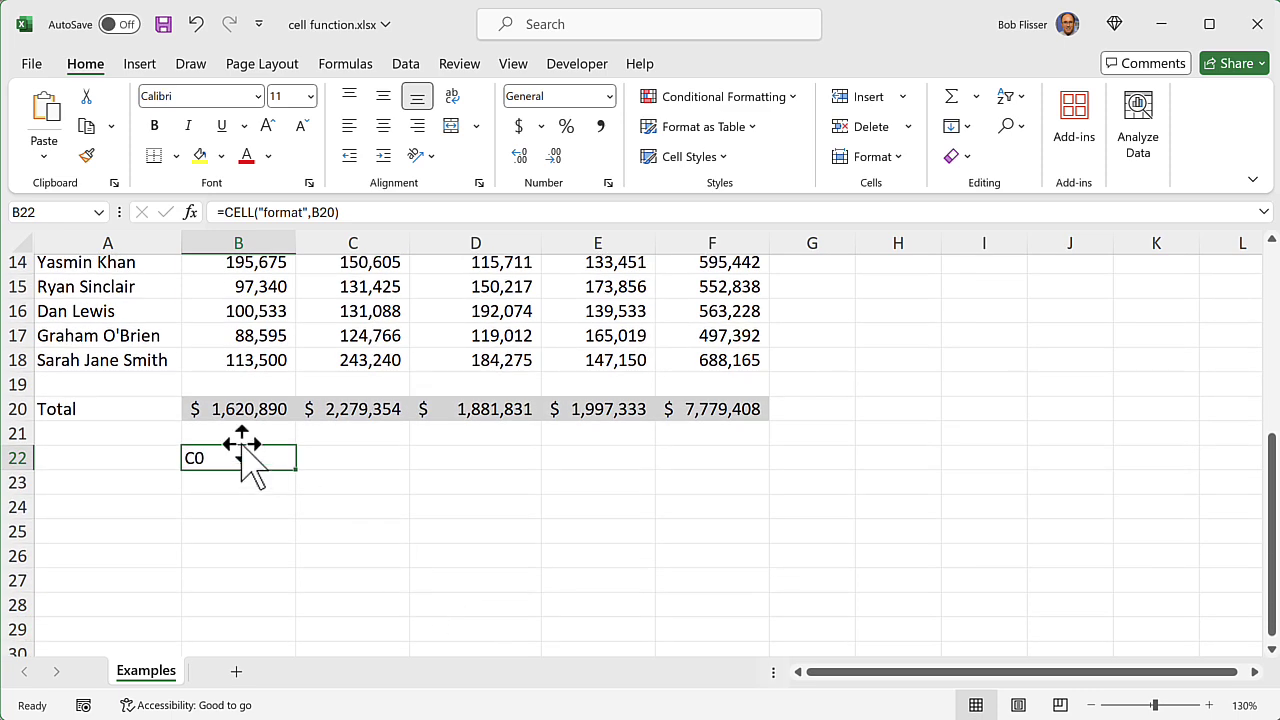
pyautogui.click(255, 490)
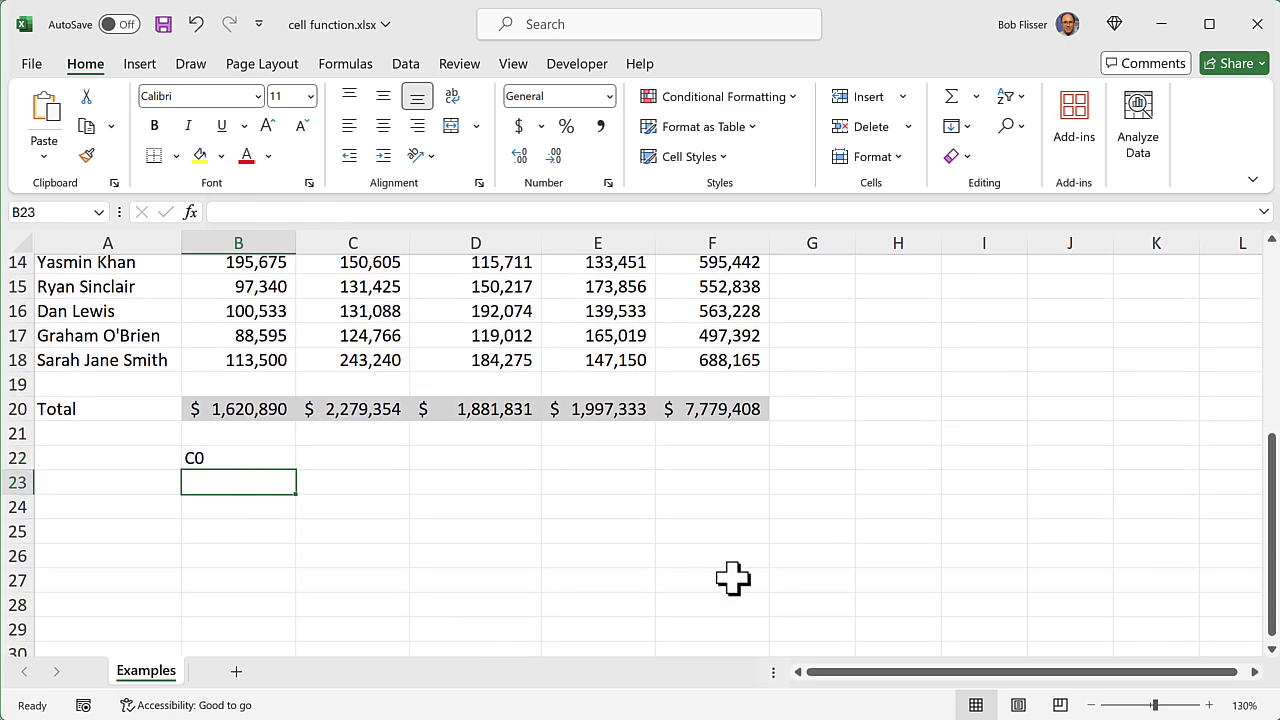
pyautogui.write('=cell')
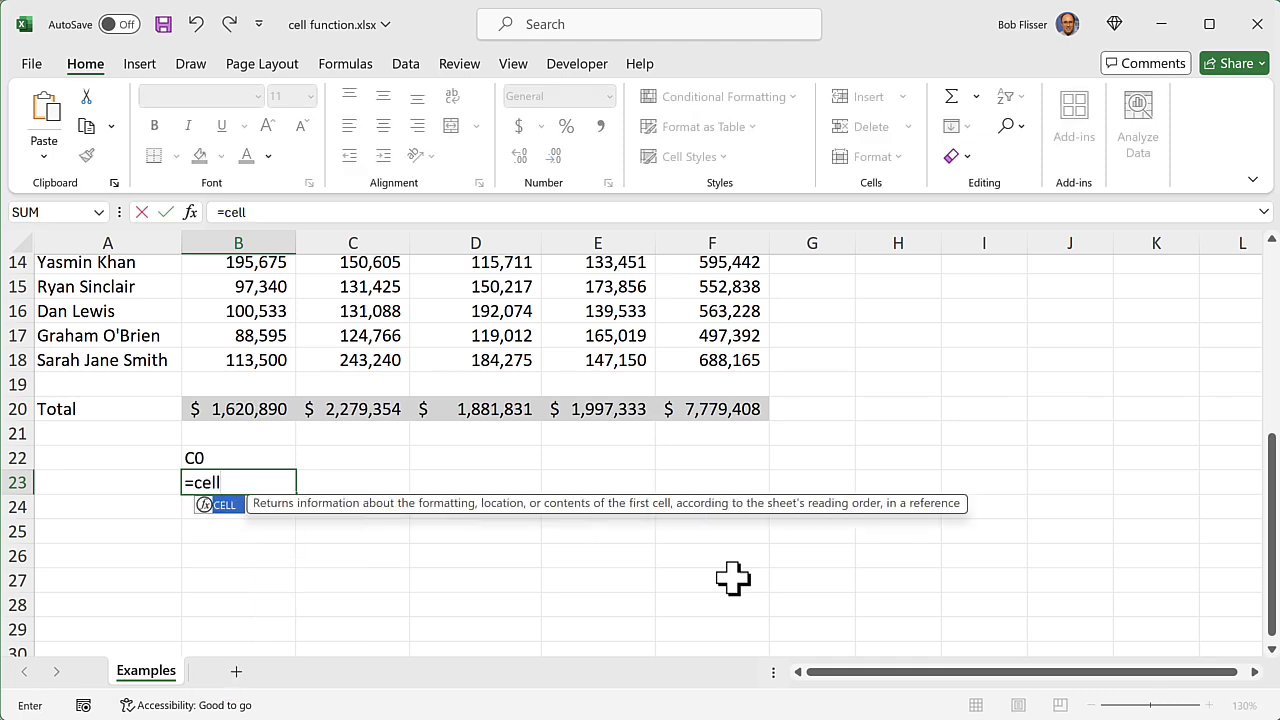
pyautogui.press('Tab')
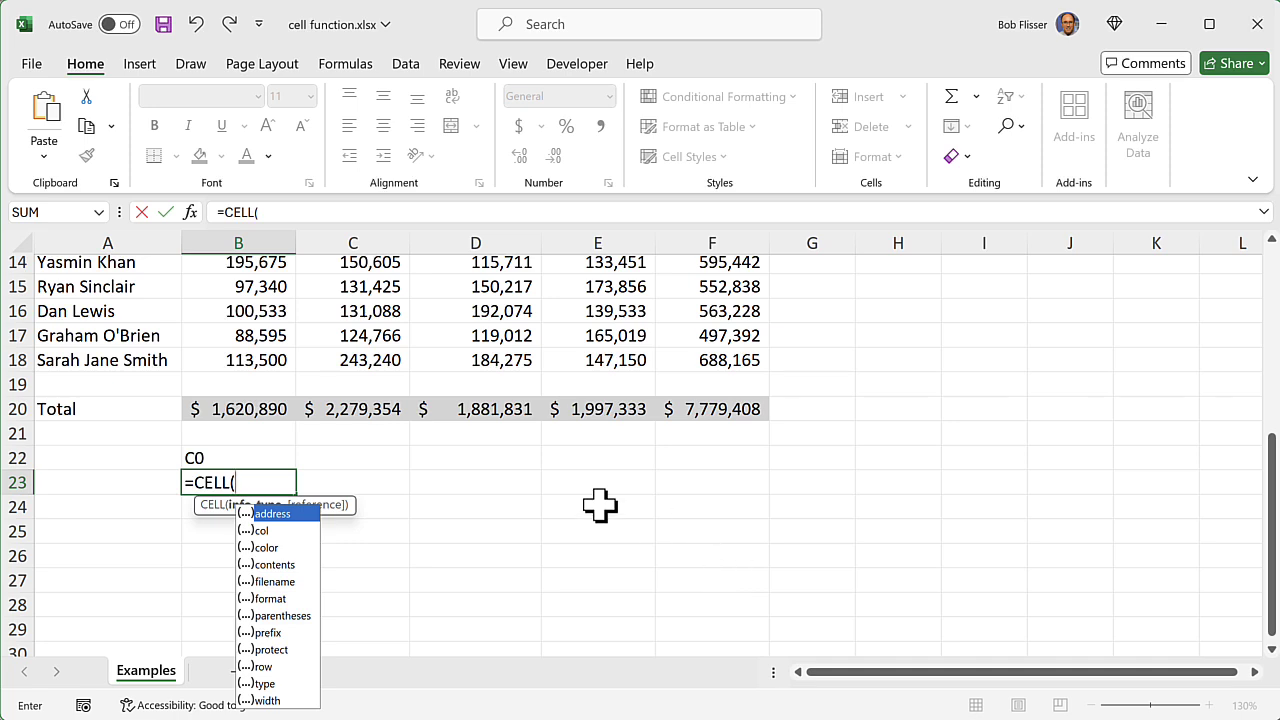
pyautogui.doubleClick(288, 581)
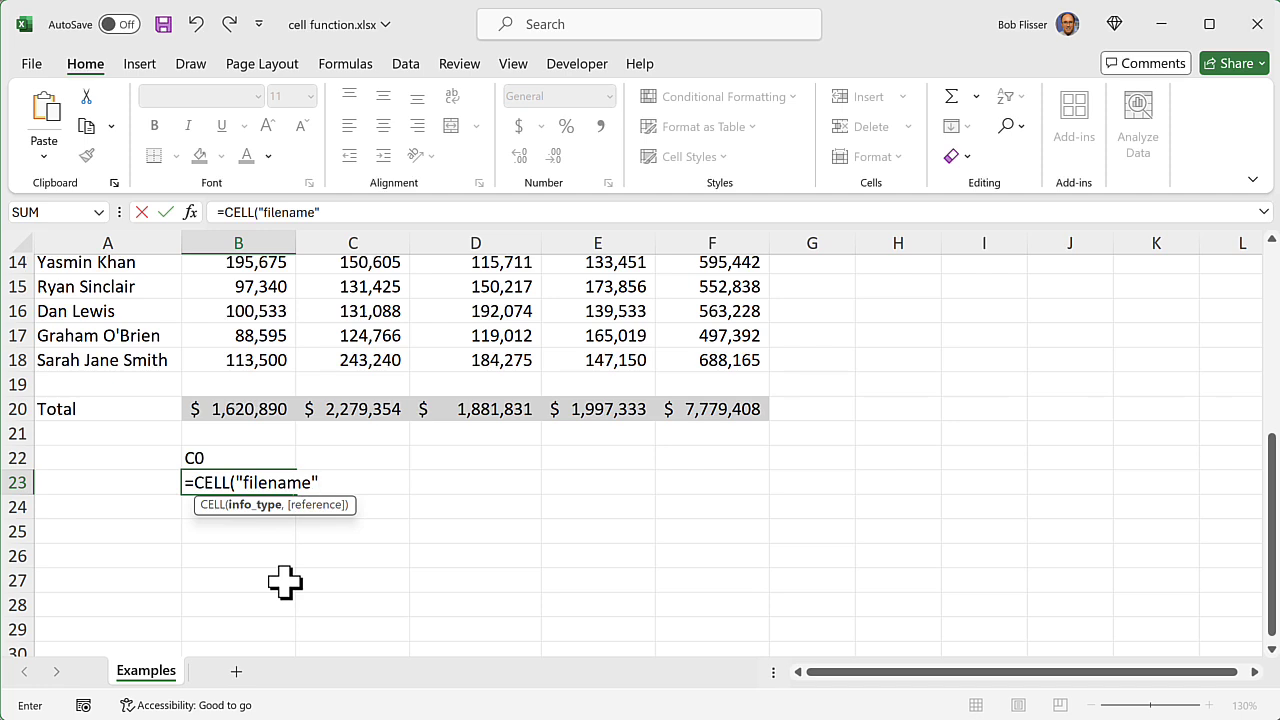
pyautogui.press('Return')
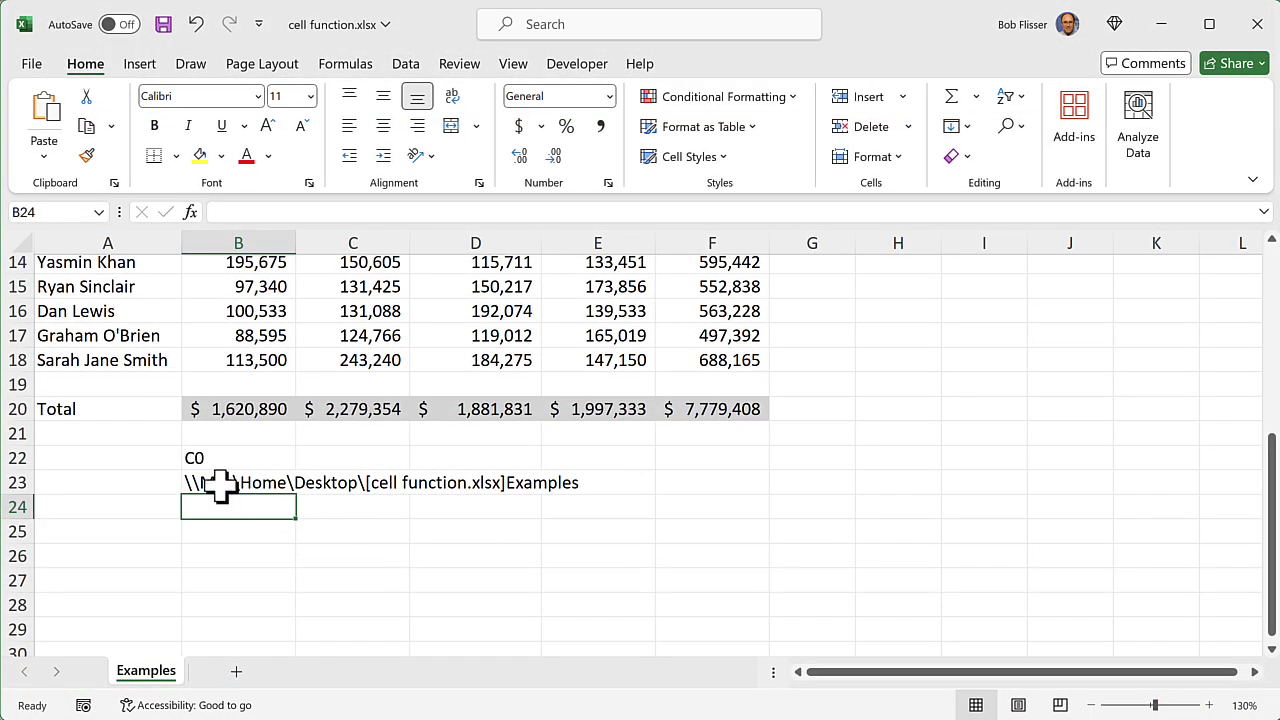
# - Wrap the CELL formula in B23 in TEXTAFTER, using "[" as the delimiter and -1 as the instance number
pyautogui.doubleClick(220, 484)
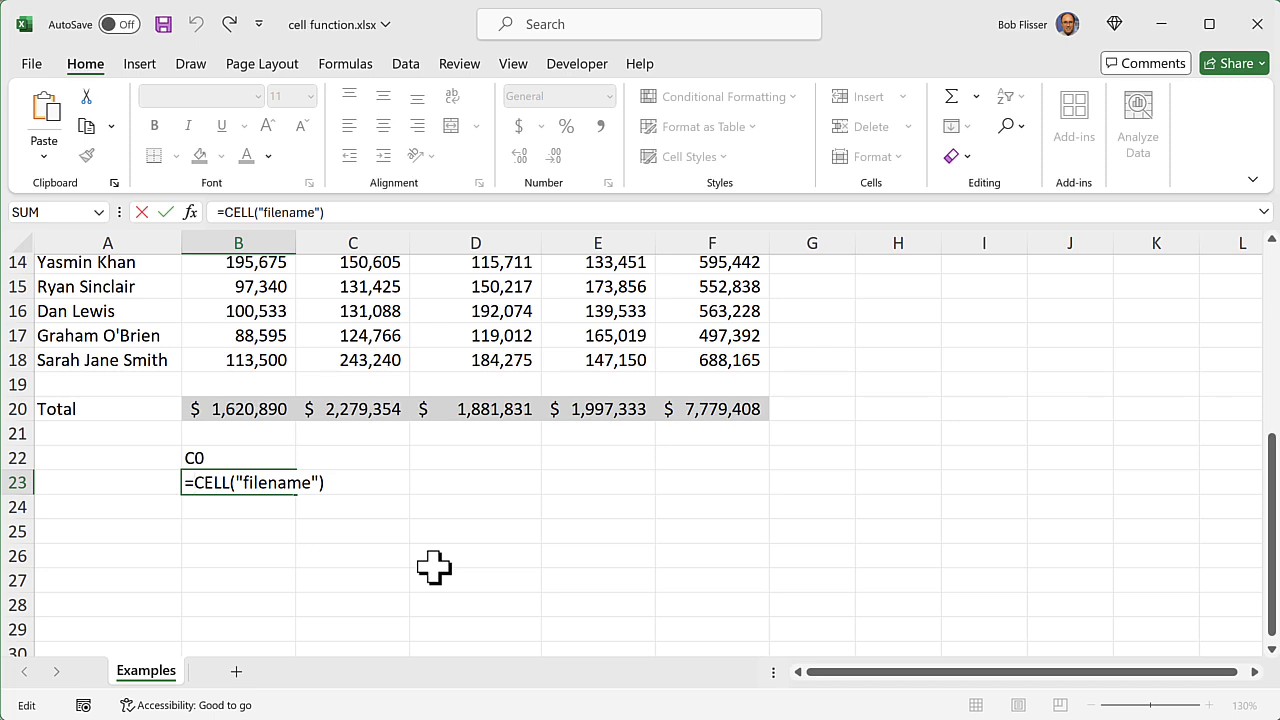
pyautogui.write('texta')
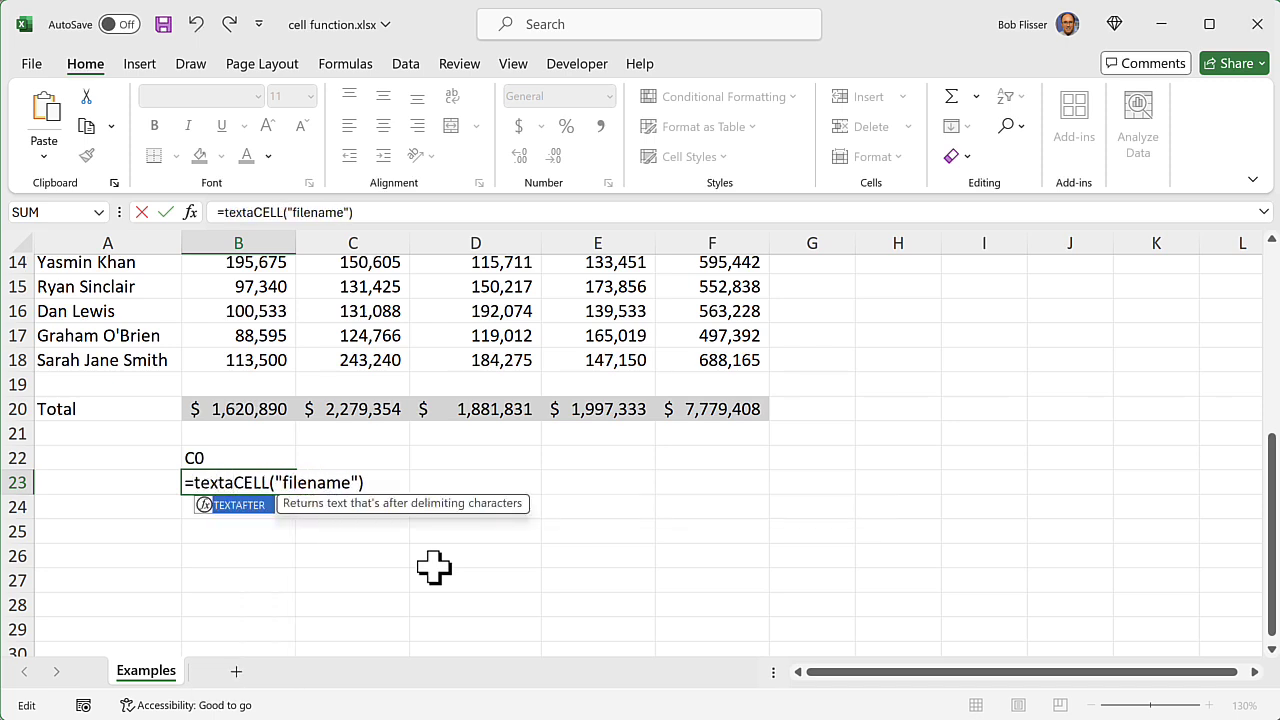
pyautogui.press('Tab')
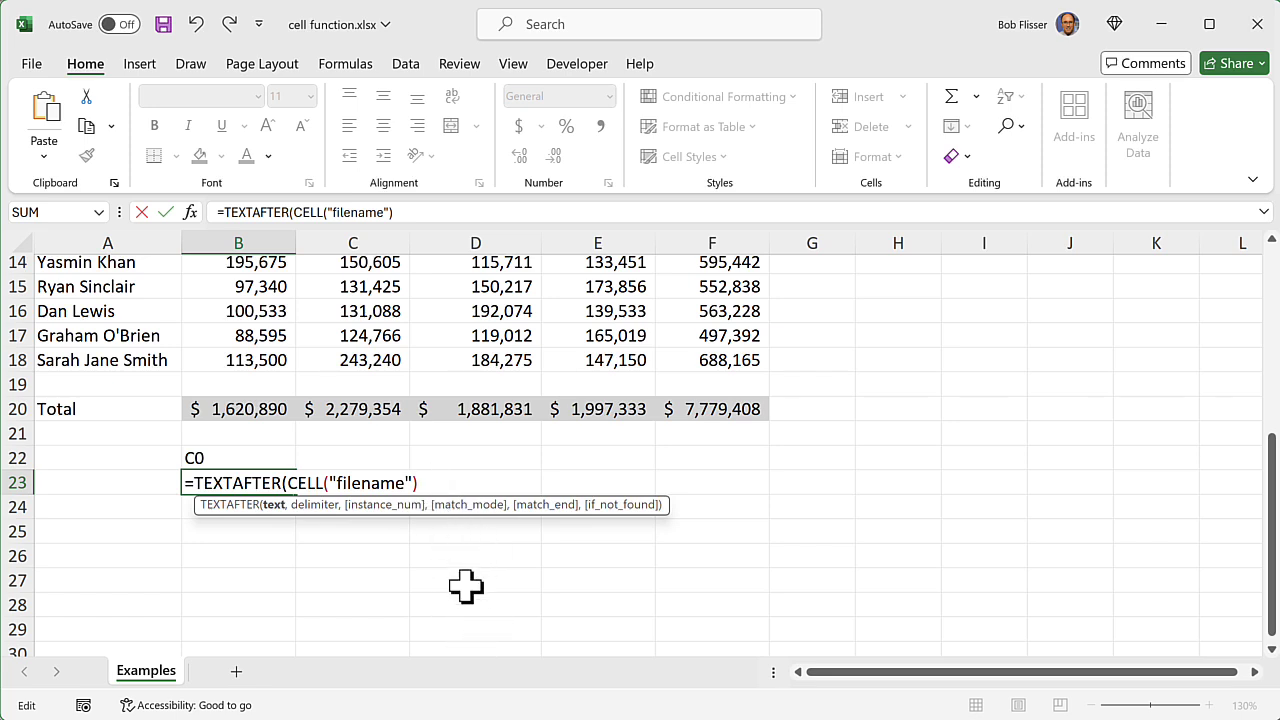
pyautogui.write(',"[')
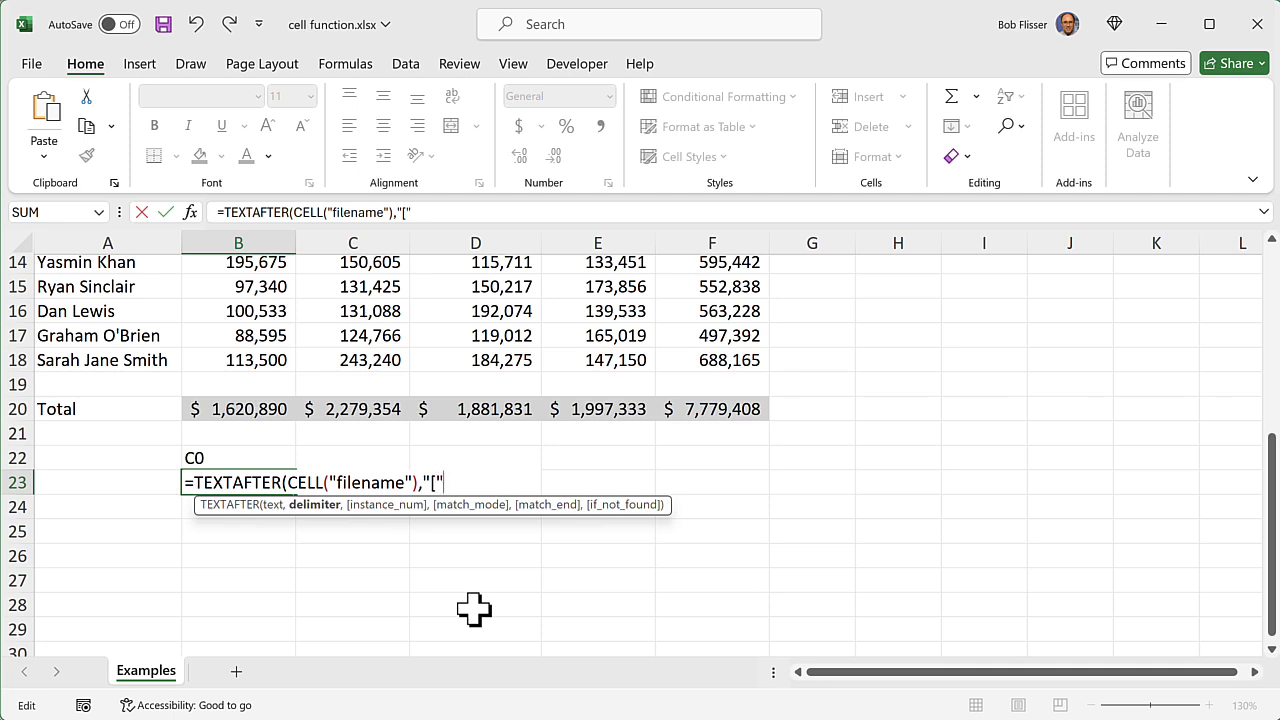
pyautogui.write(',-1')
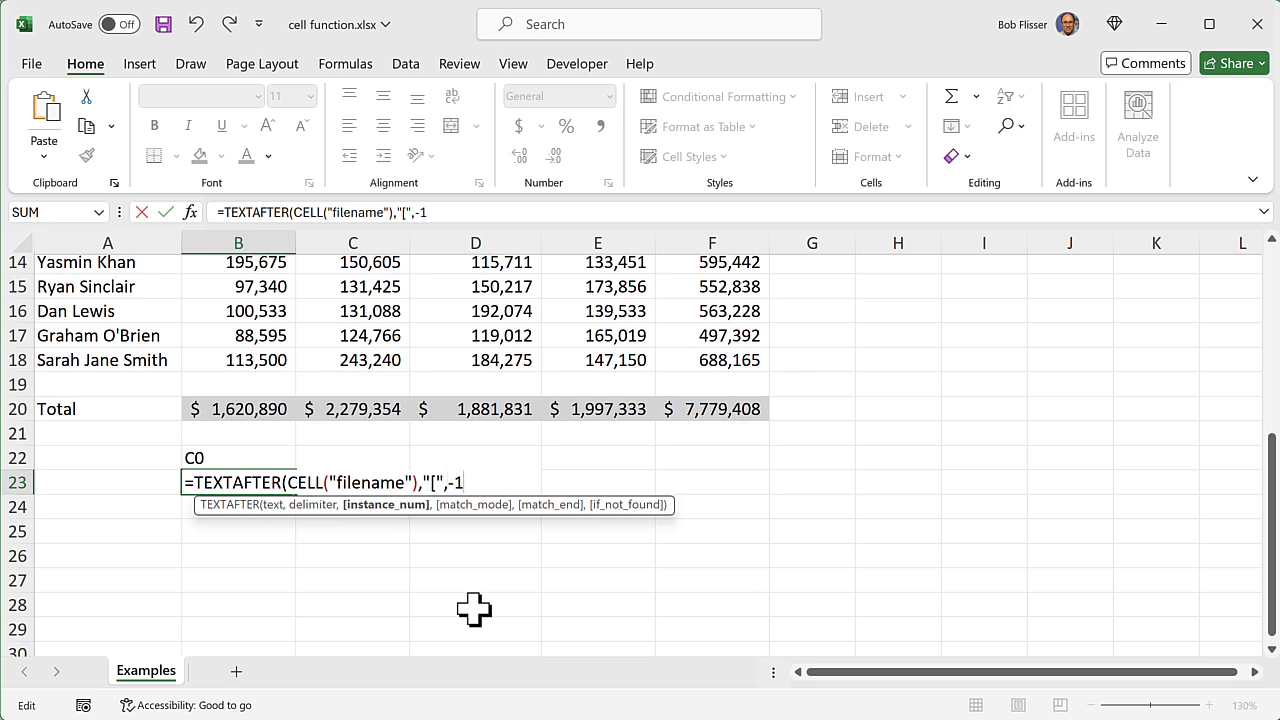
pyautogui.write(')')
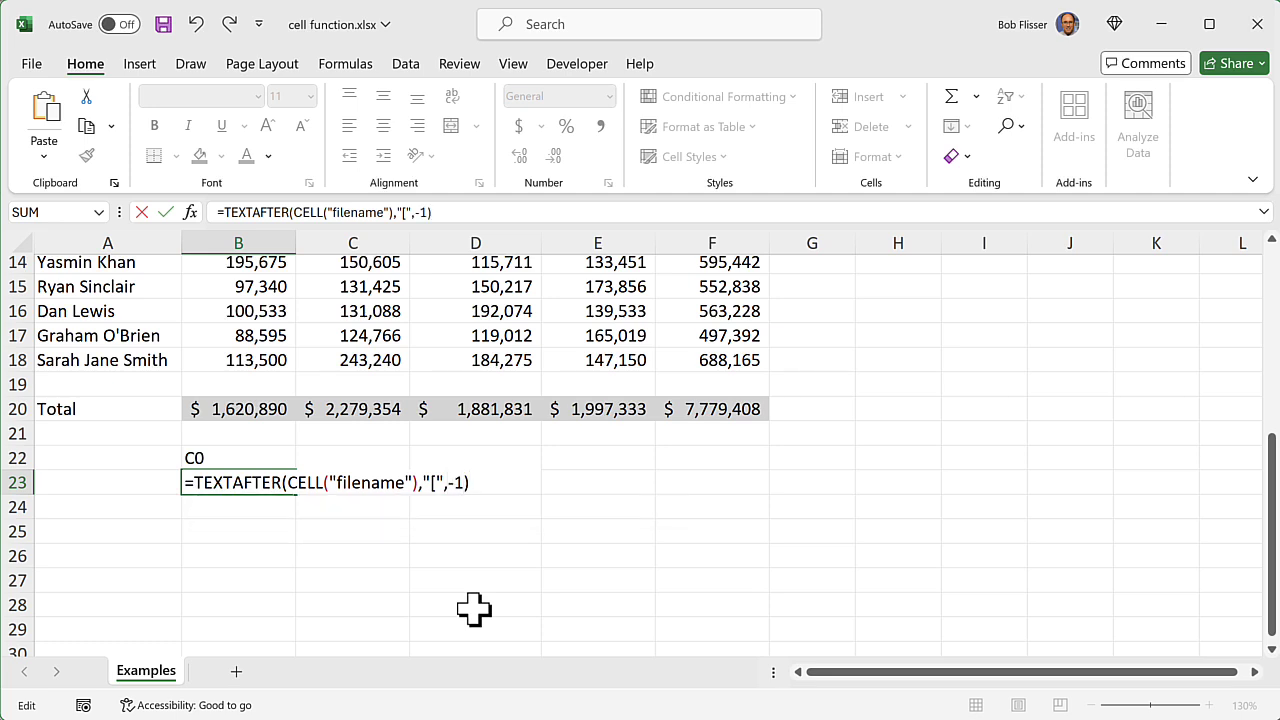
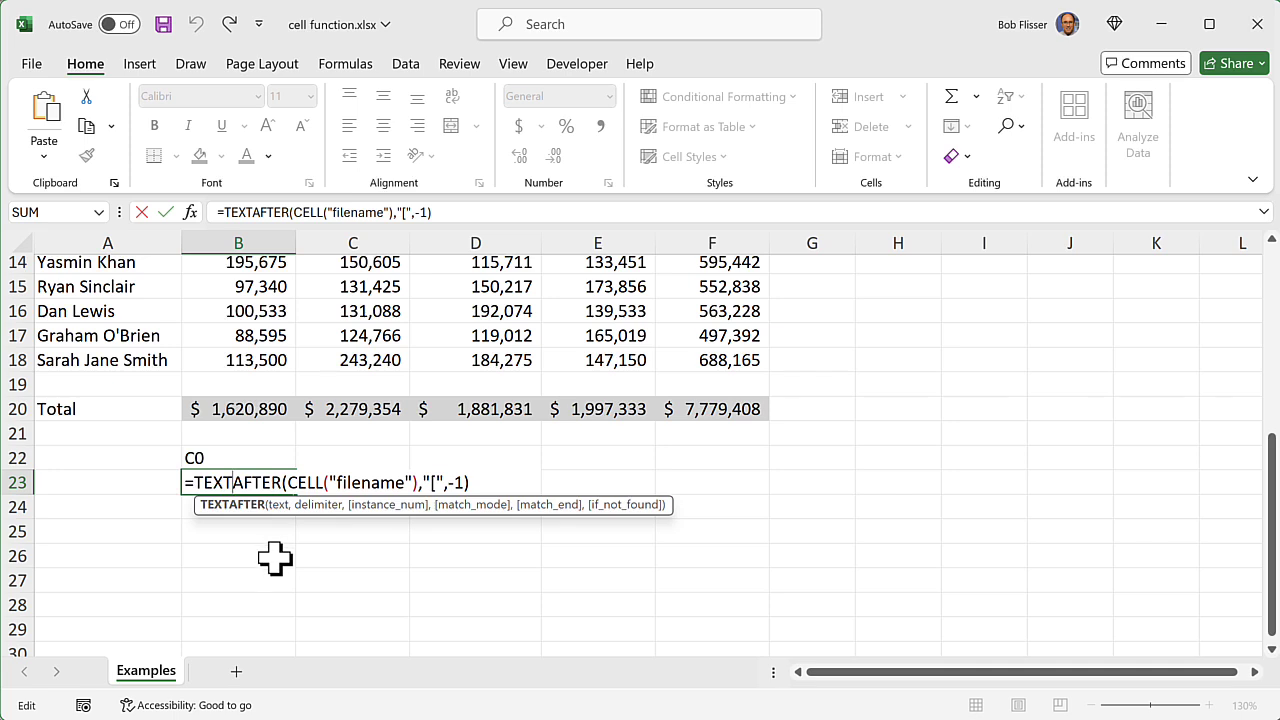
# - Nest the TEXTAFTER formula in B23 inside TEXTBEFORE with "]" as the delimiter, and commit it
pyautogui.click(197, 482)
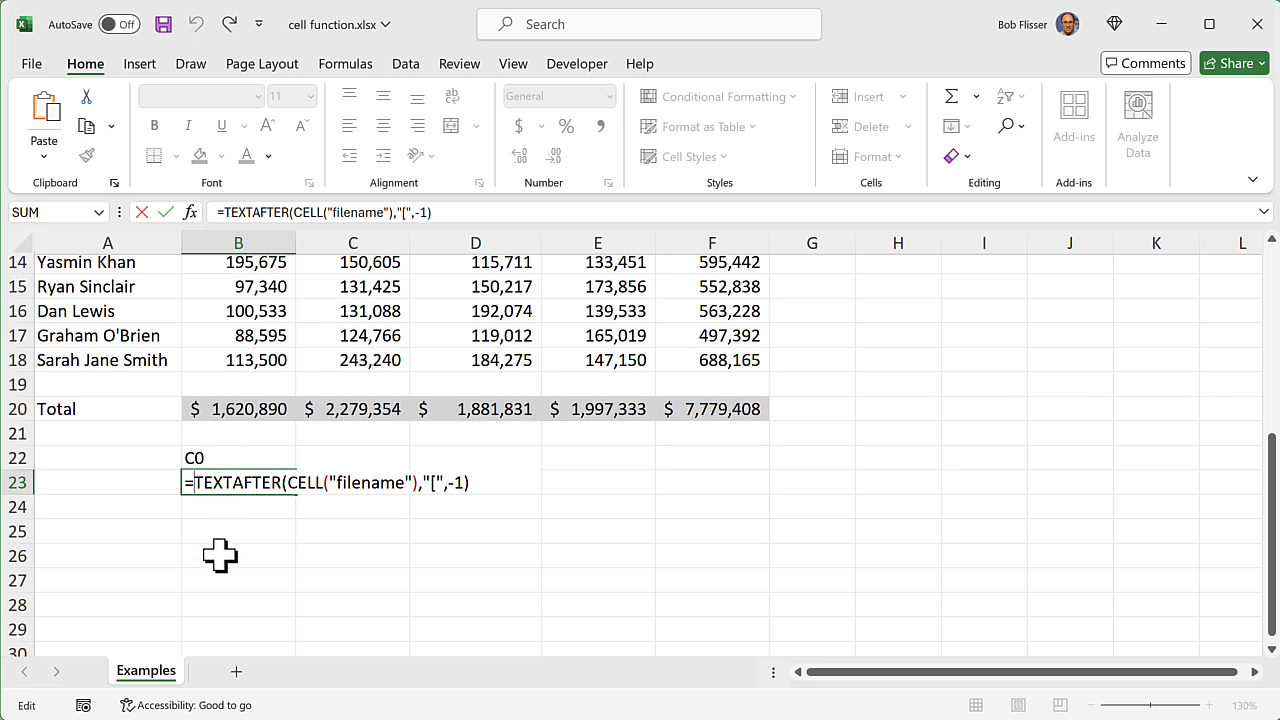
pyautogui.write('textb')
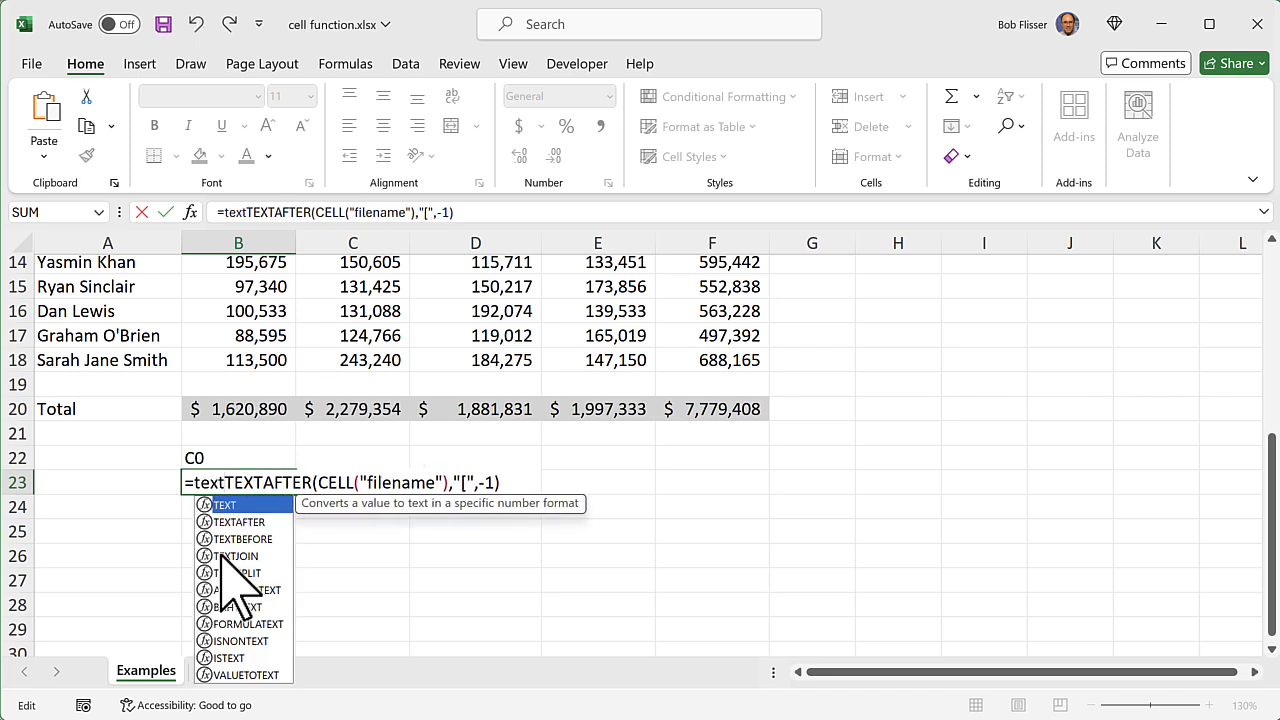
pyautogui.press('Tab')
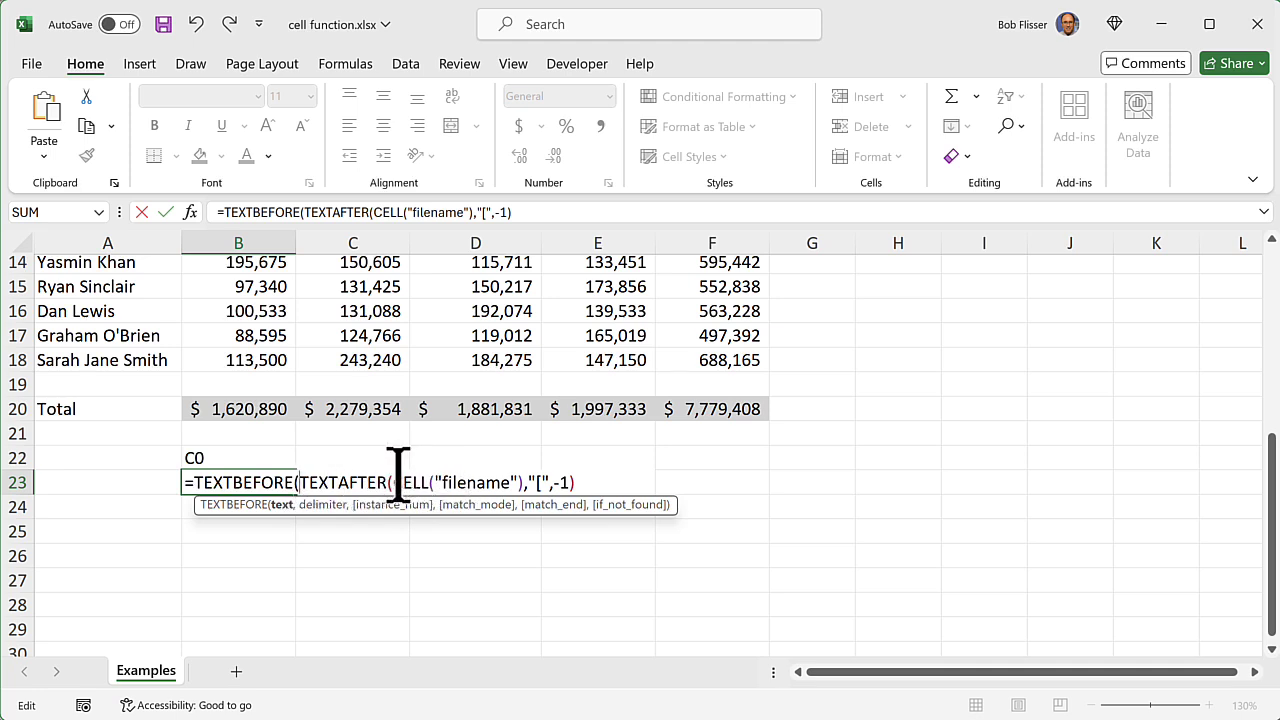
pyautogui.click(588, 482)
pyautogui.write(',')
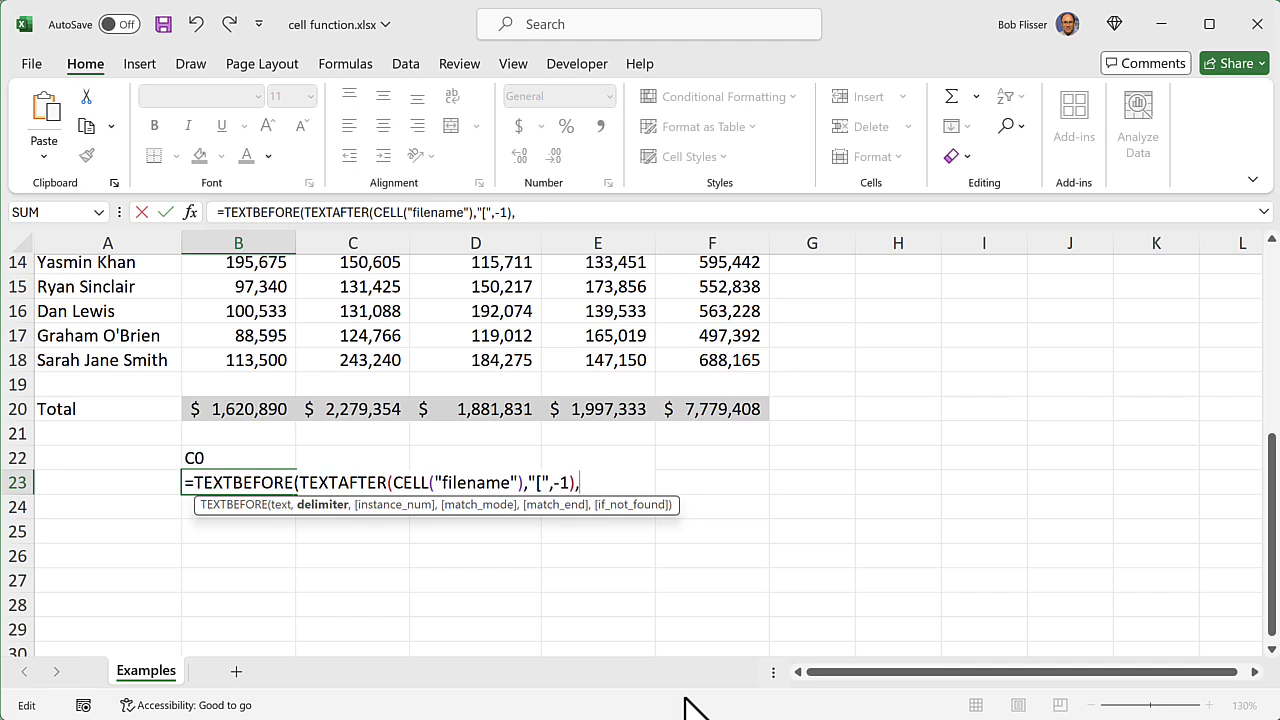
pyautogui.write('"]")')
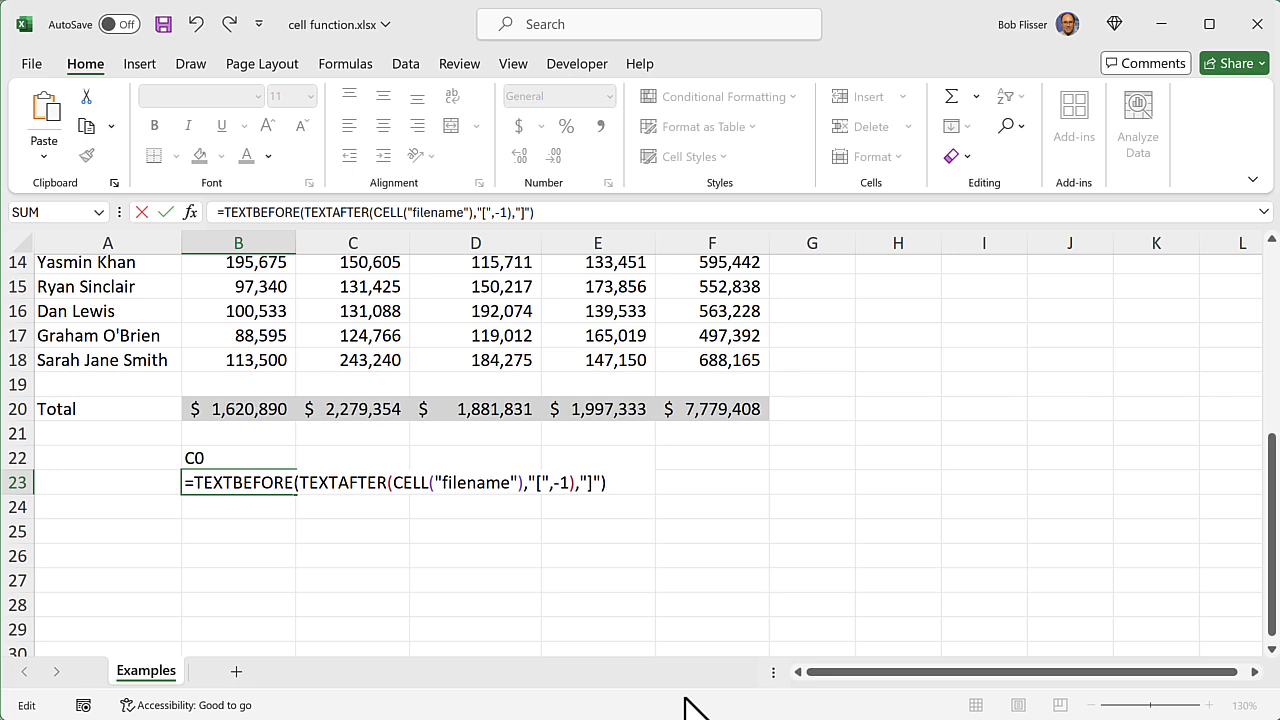
pyautogui.press('Return')
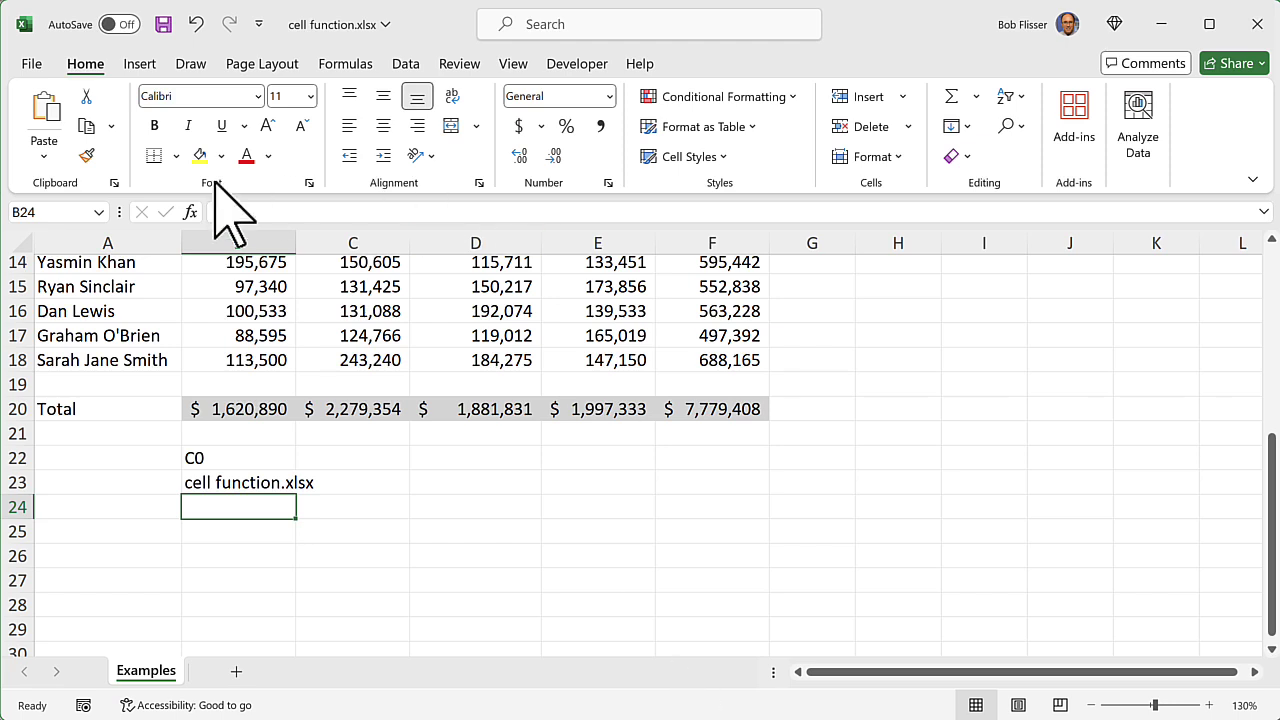
# - Save a copy of the workbook as "cell function with formulas" in the Desktop folder of the personal OneDrive
pyautogui.click(33, 64)
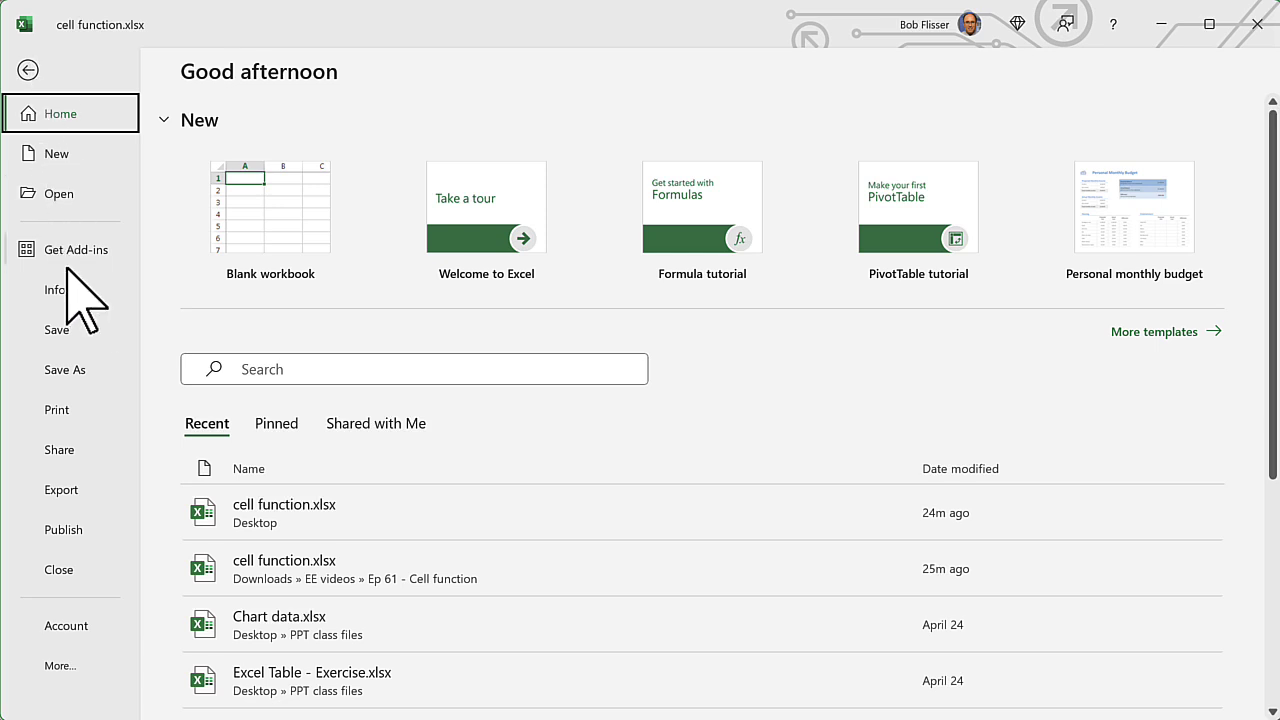
pyautogui.click(88, 366)
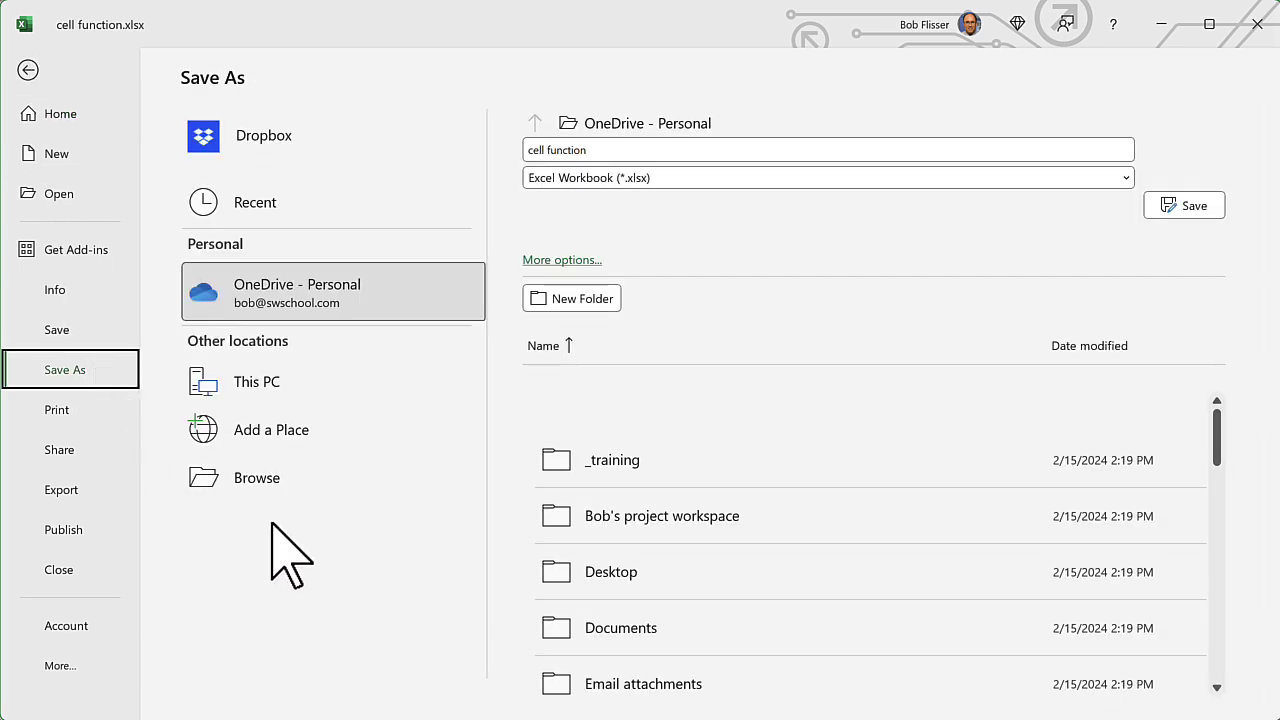
pyautogui.click(630, 571)
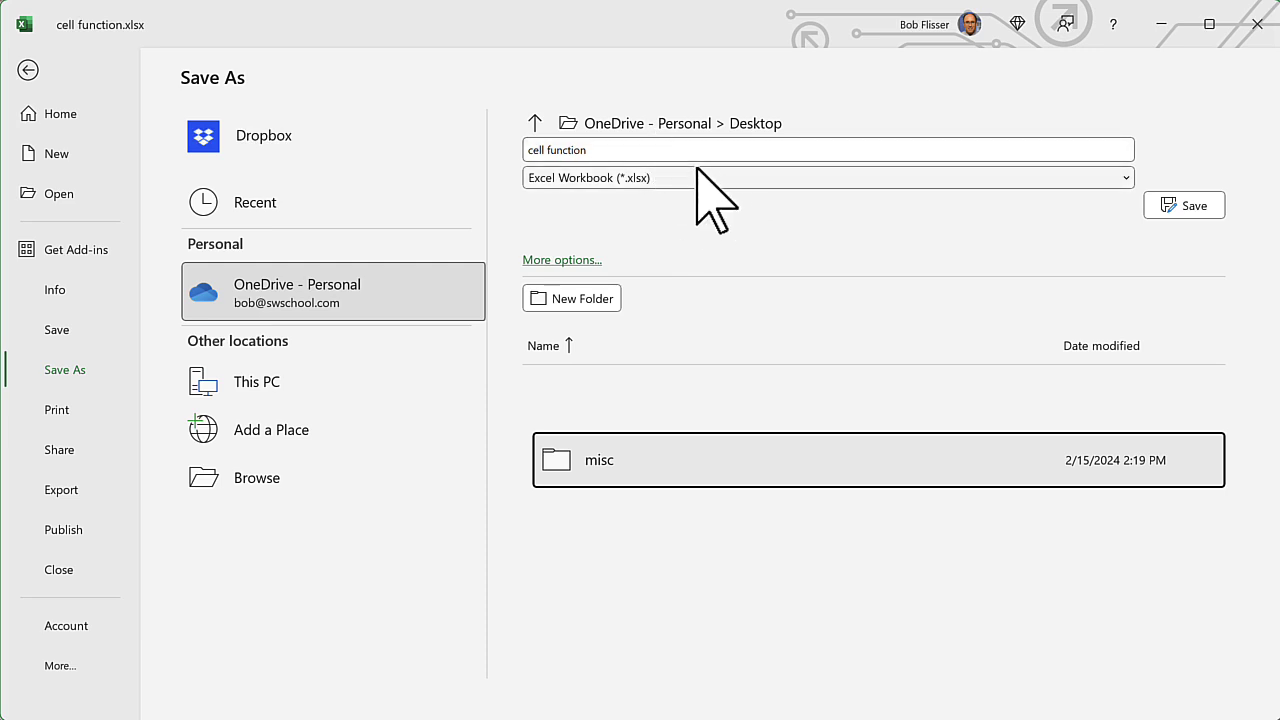
pyautogui.click(632, 150)
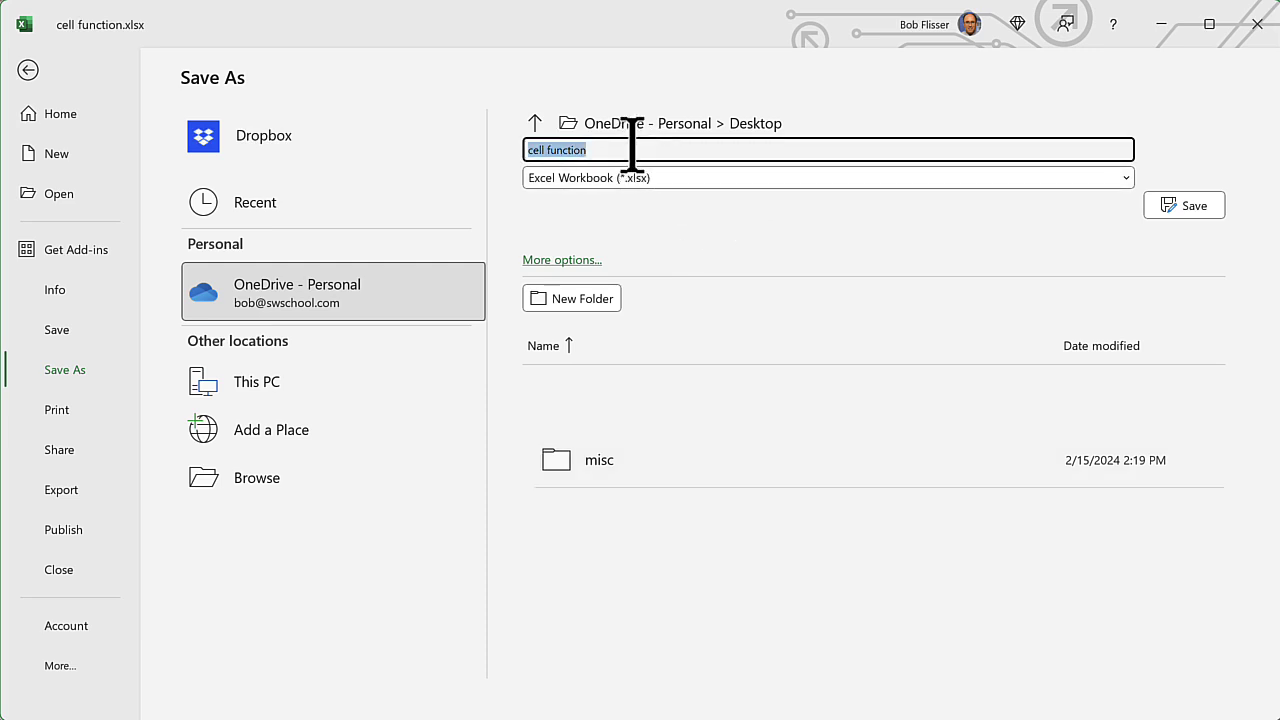
pyautogui.click(632, 150)
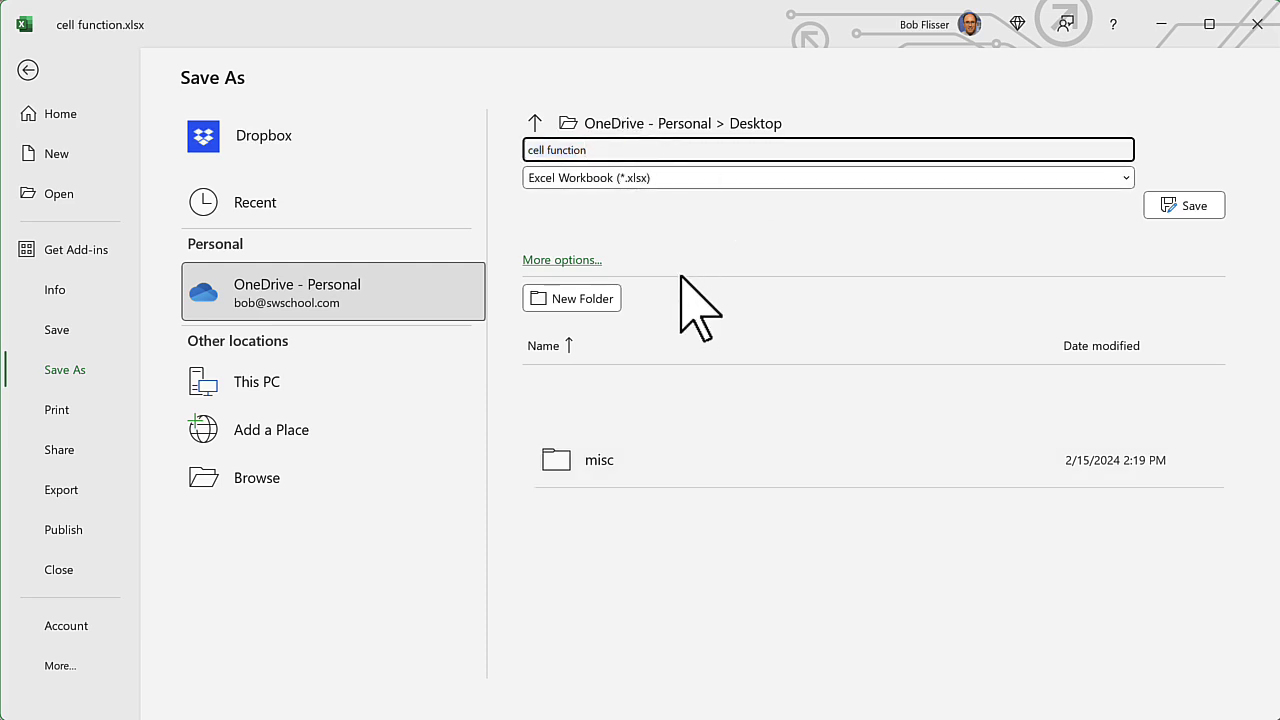
pyautogui.write('with formulas')
pyautogui.click(1200, 208)
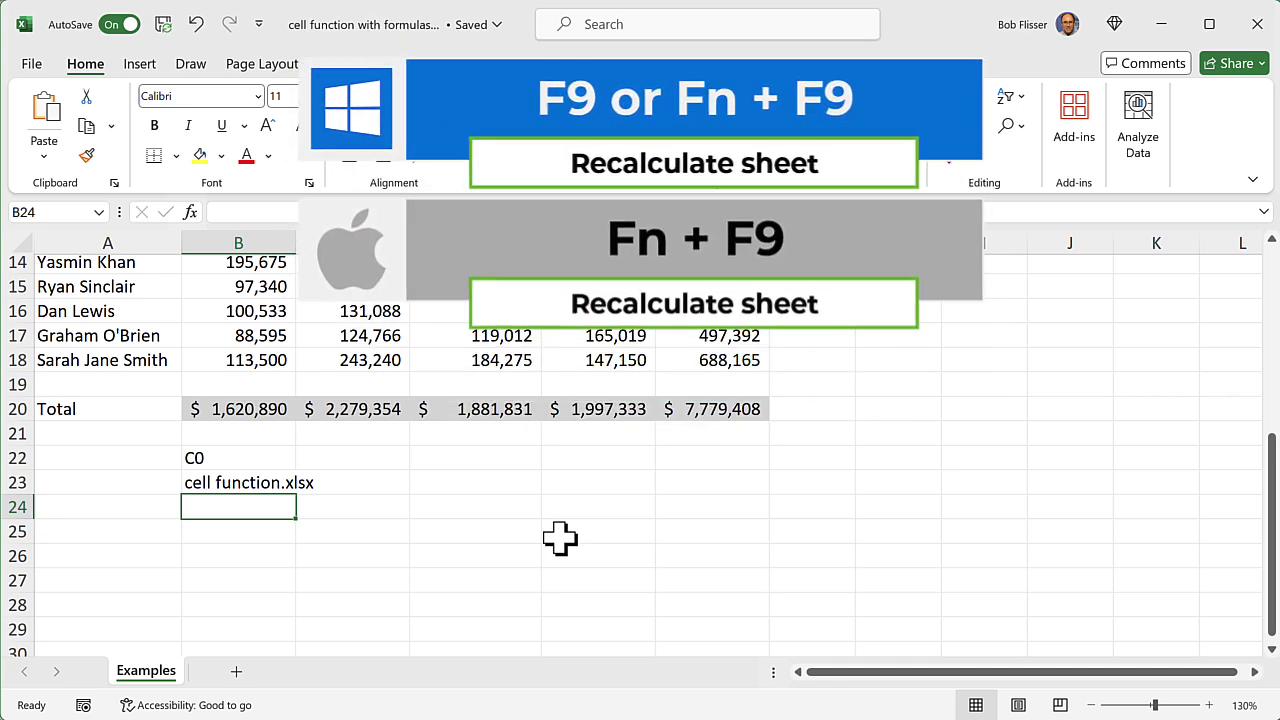
# - Force the sheet to recalculate by entering the dummy text "jhgjhgjhg" in cell E23, and clear that cell again
pyautogui.click(577, 484)
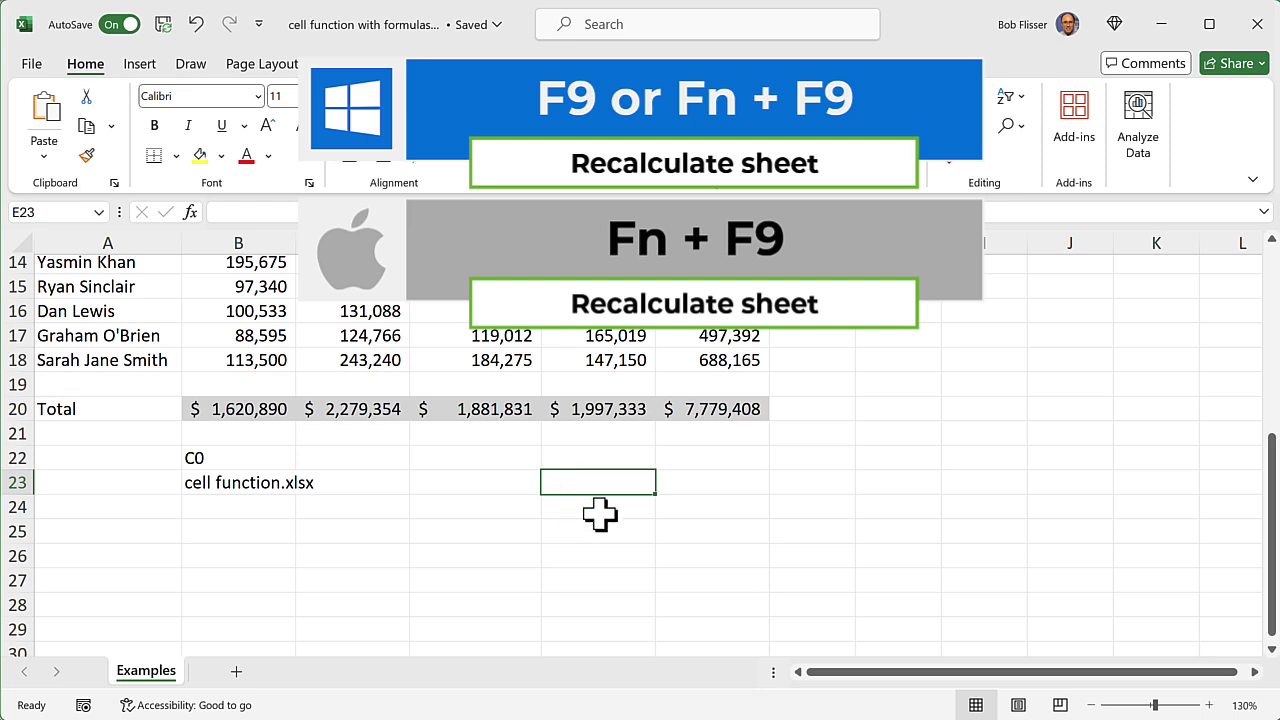
pyautogui.write('jhgjhgjhg')
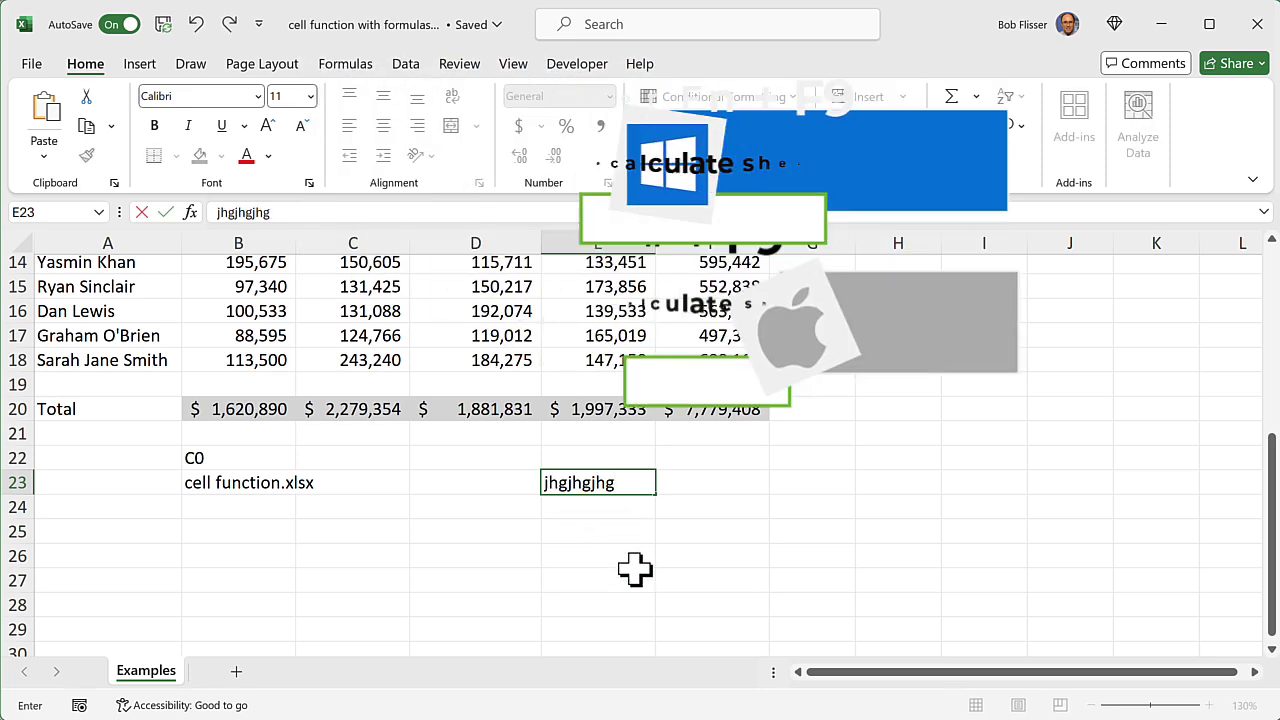
pyautogui.press('Return')
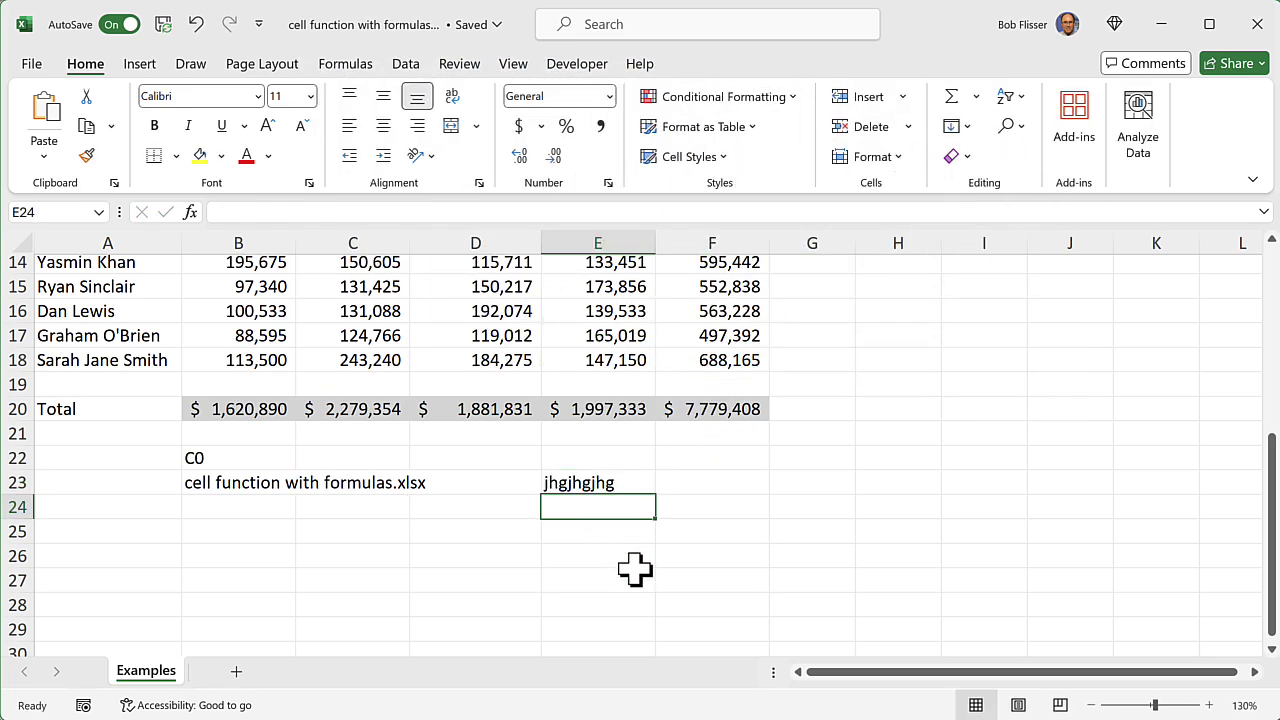
pyautogui.click(608, 484)
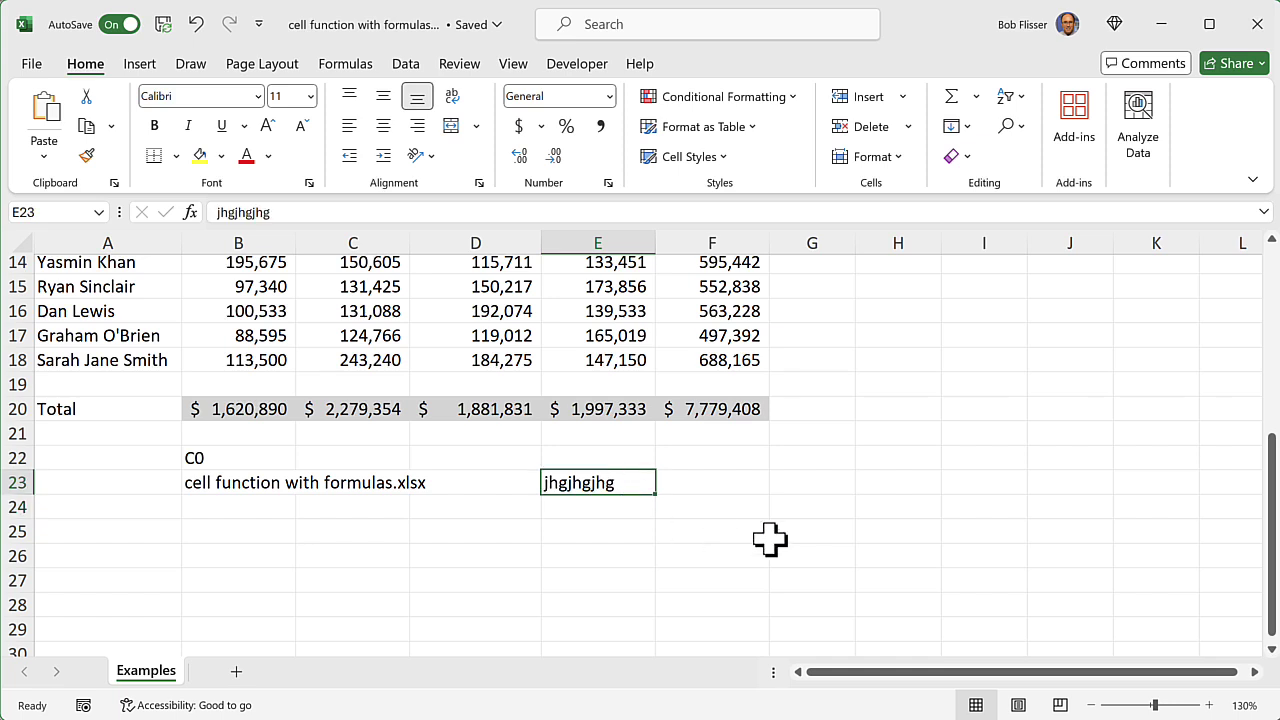
pyautogui.press('Delete')
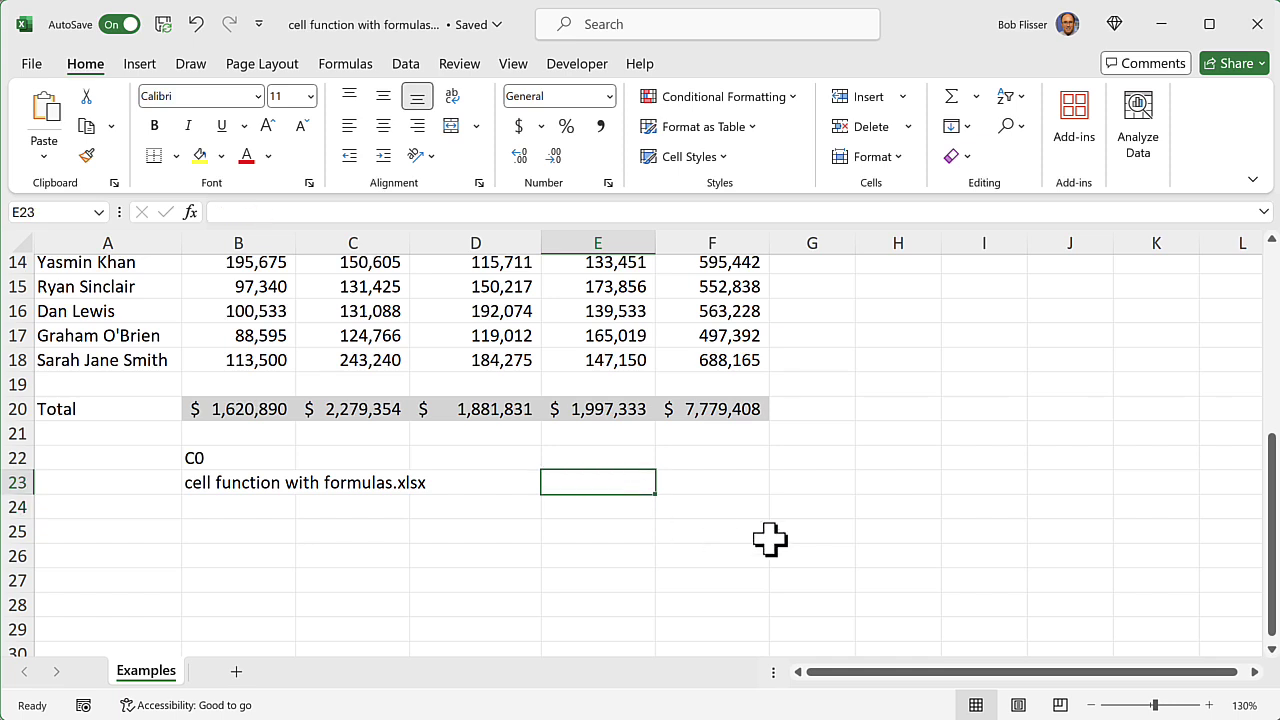